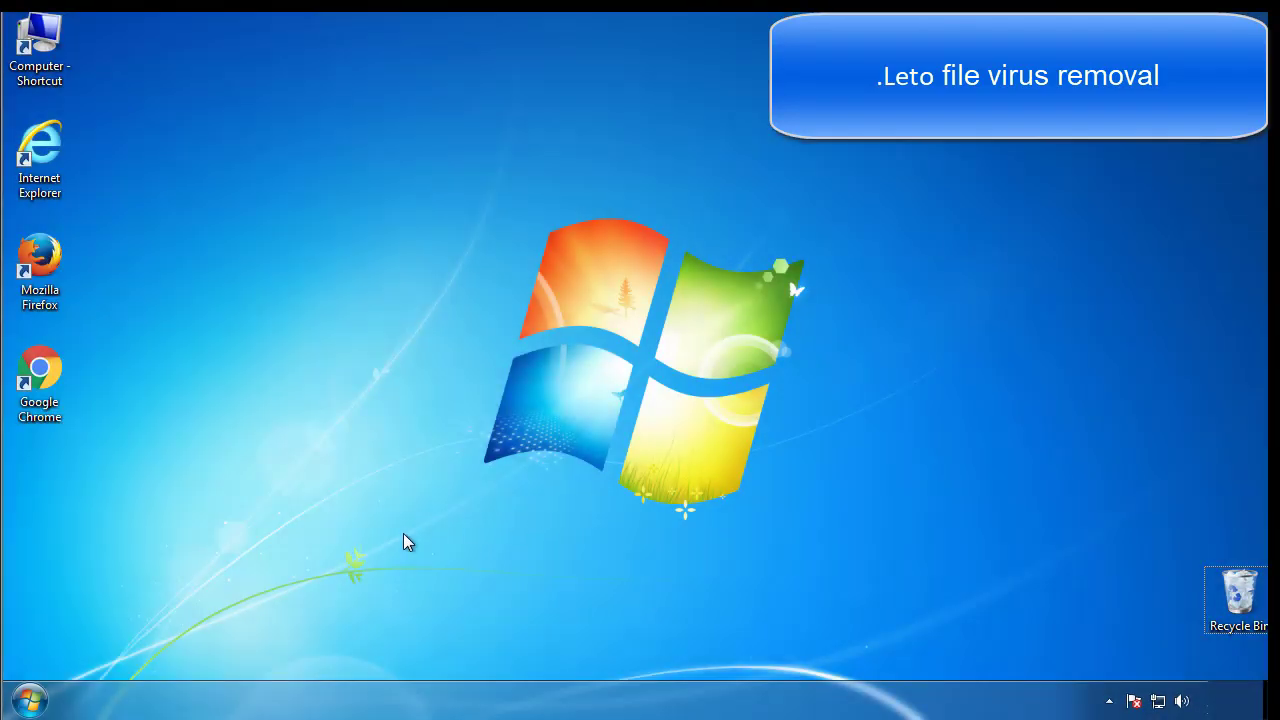
- Enable Safe boot with the Minimal option through msconfig and restart the computer into safe mode
click(30, 700)
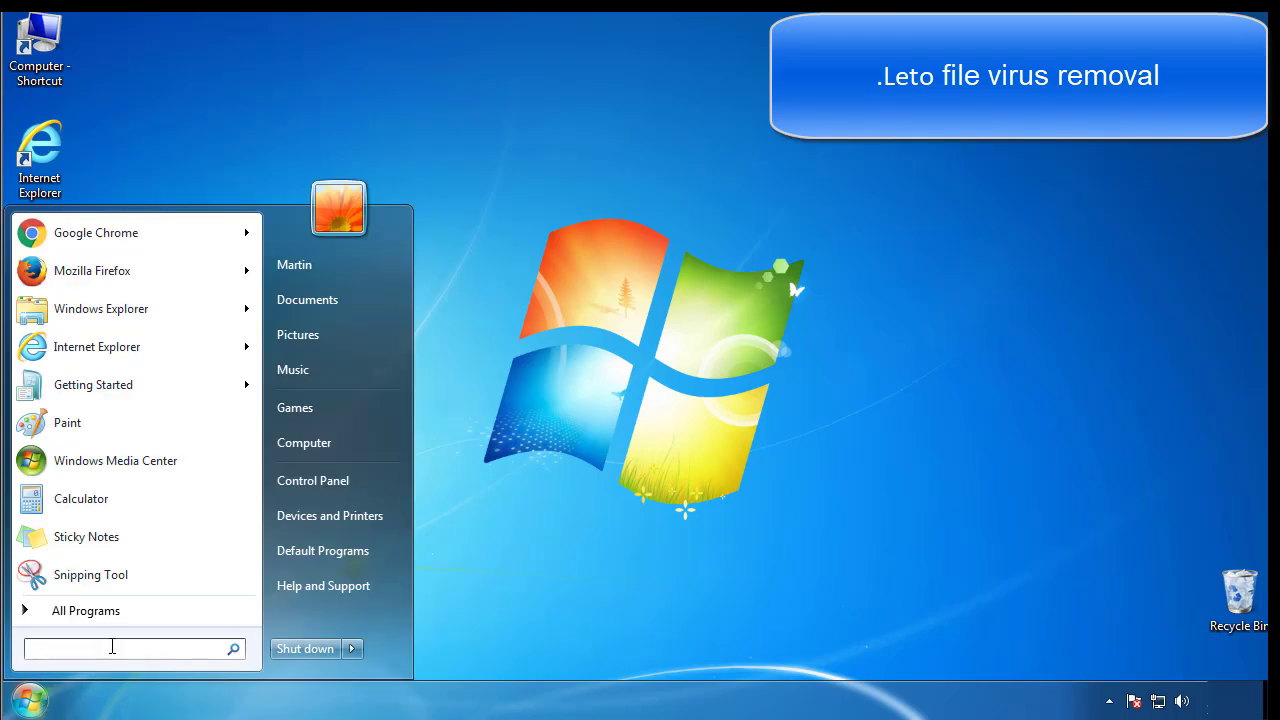
text(msconfig)
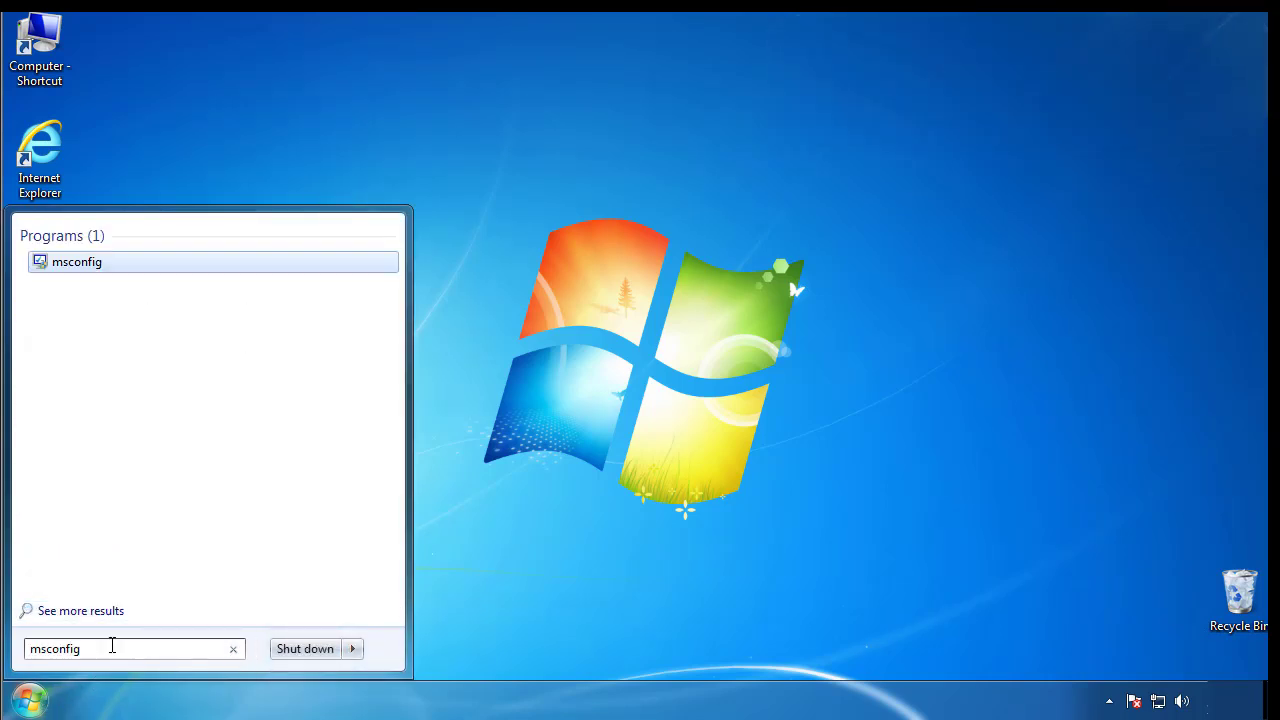
key(Return)
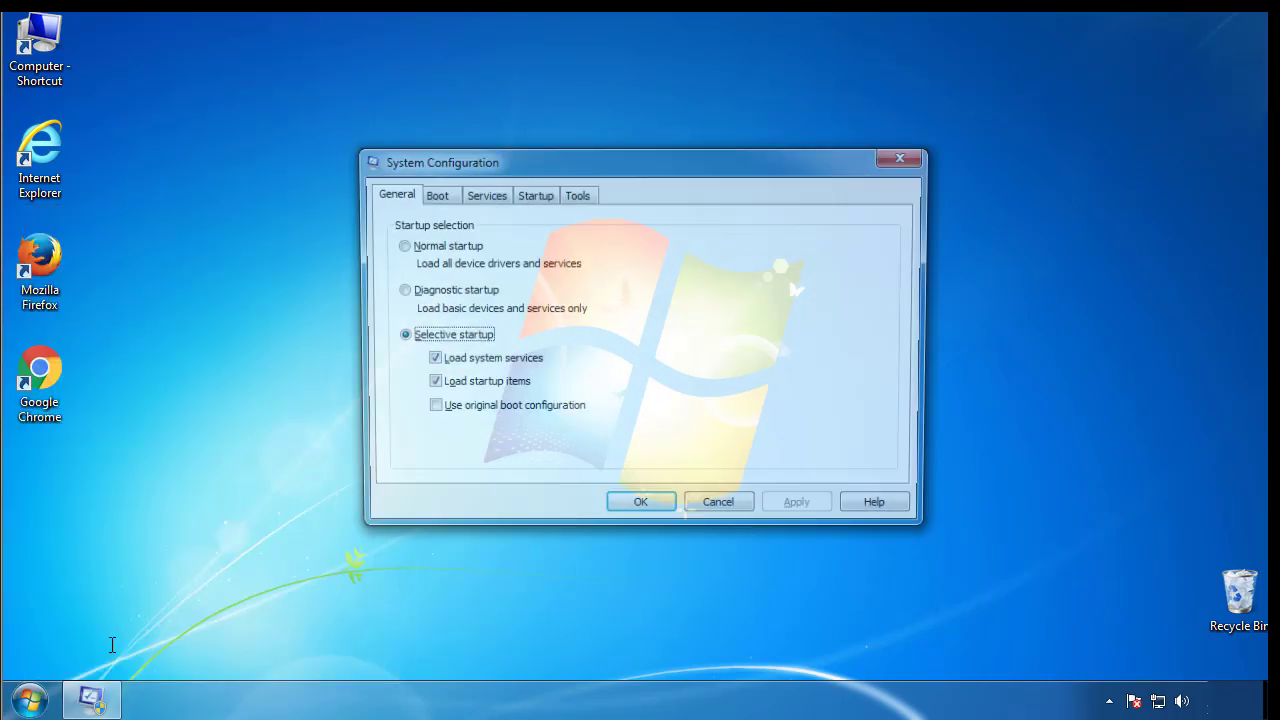
click(431, 196)
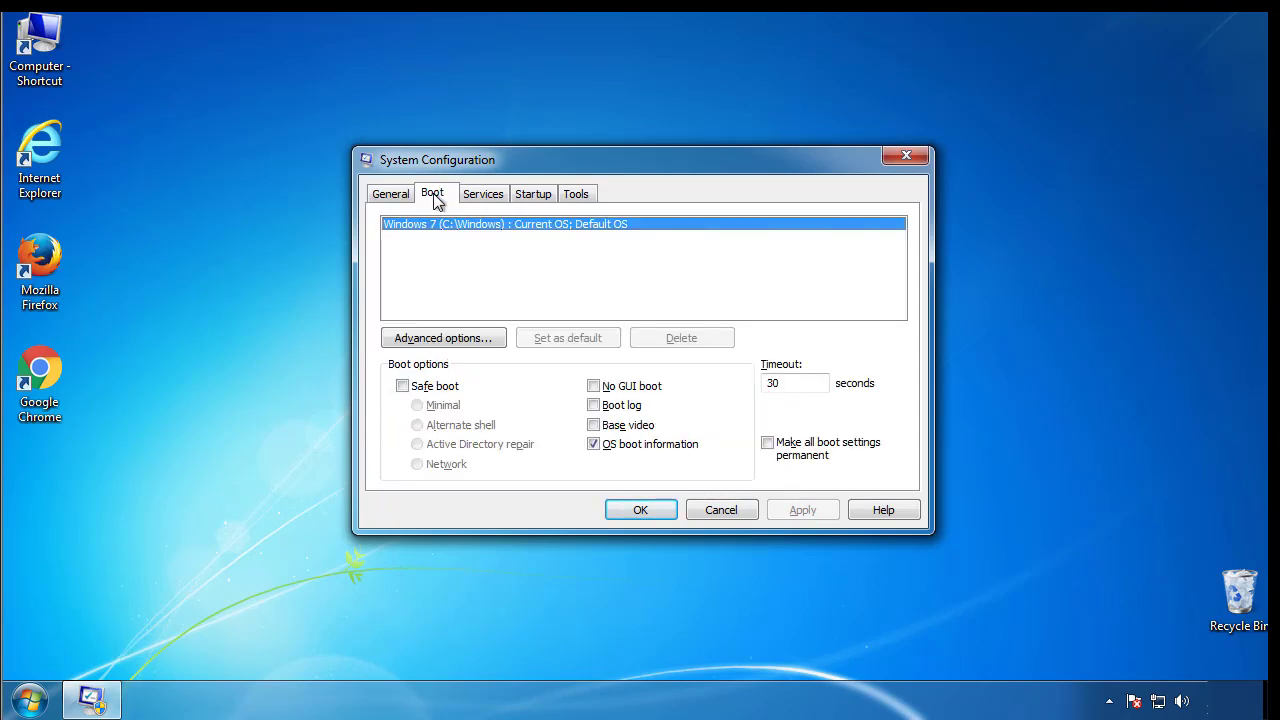
click(402, 386)
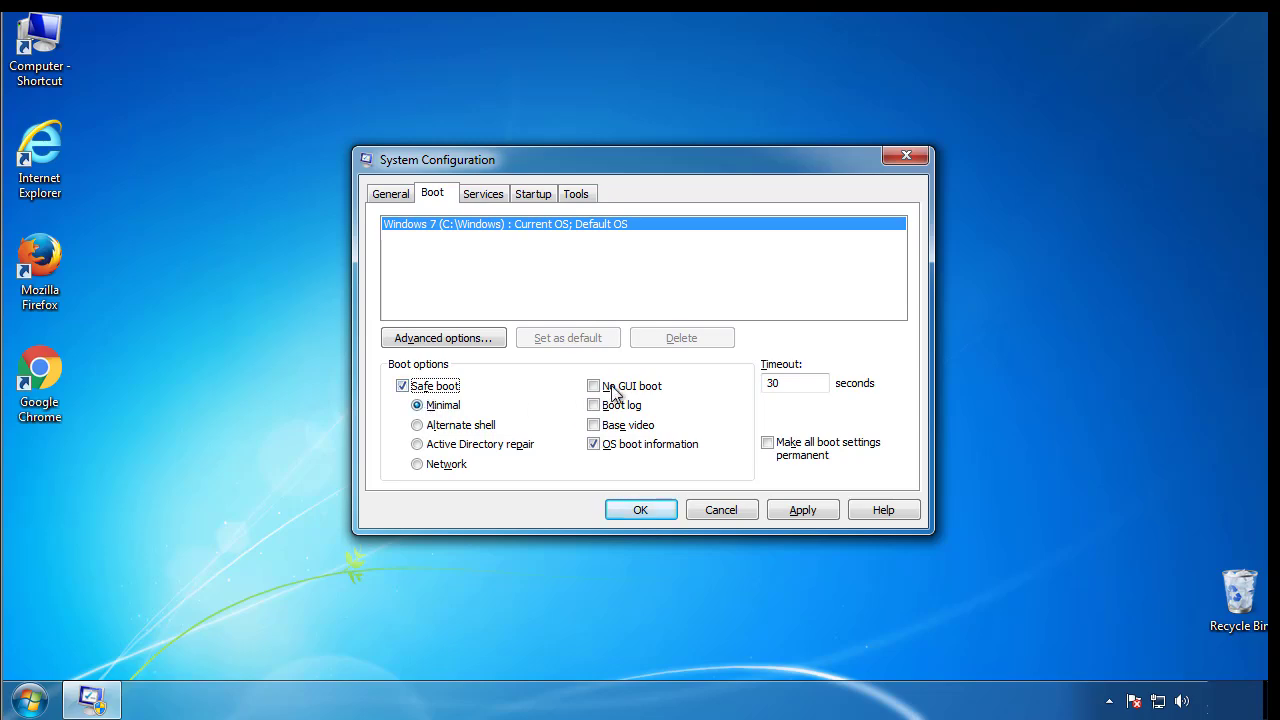
click(659, 517)
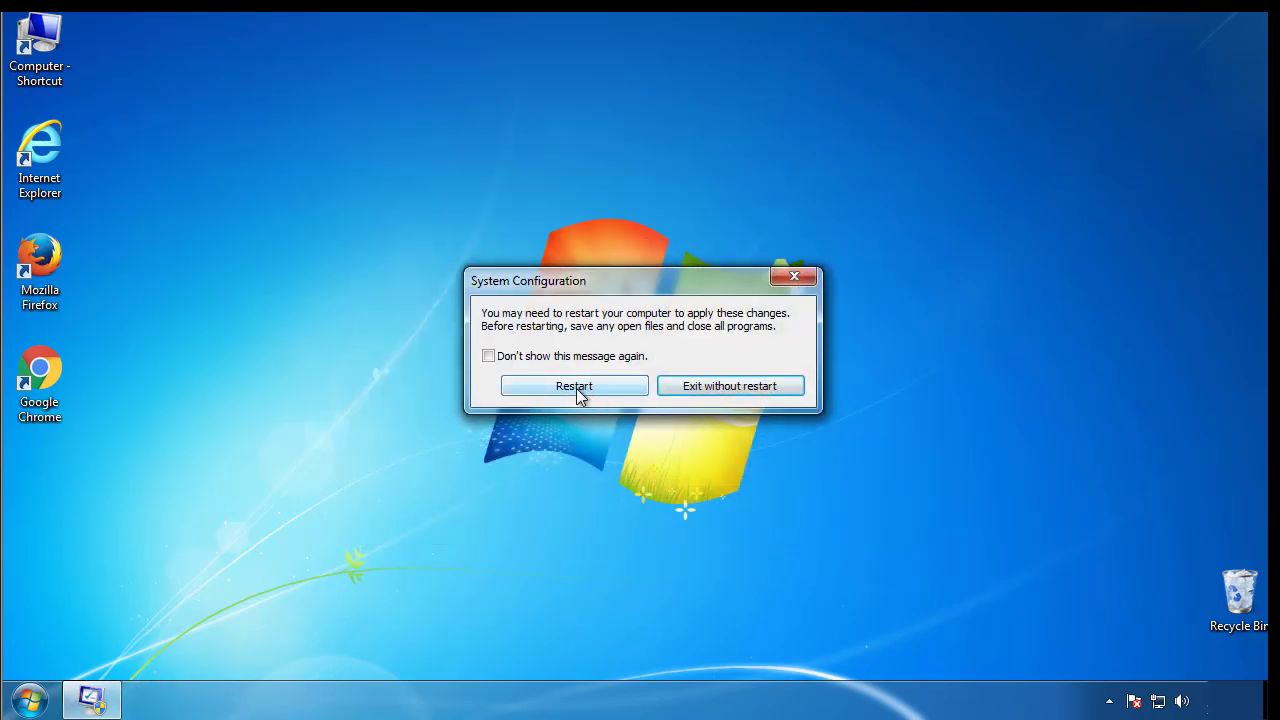
click(578, 388)
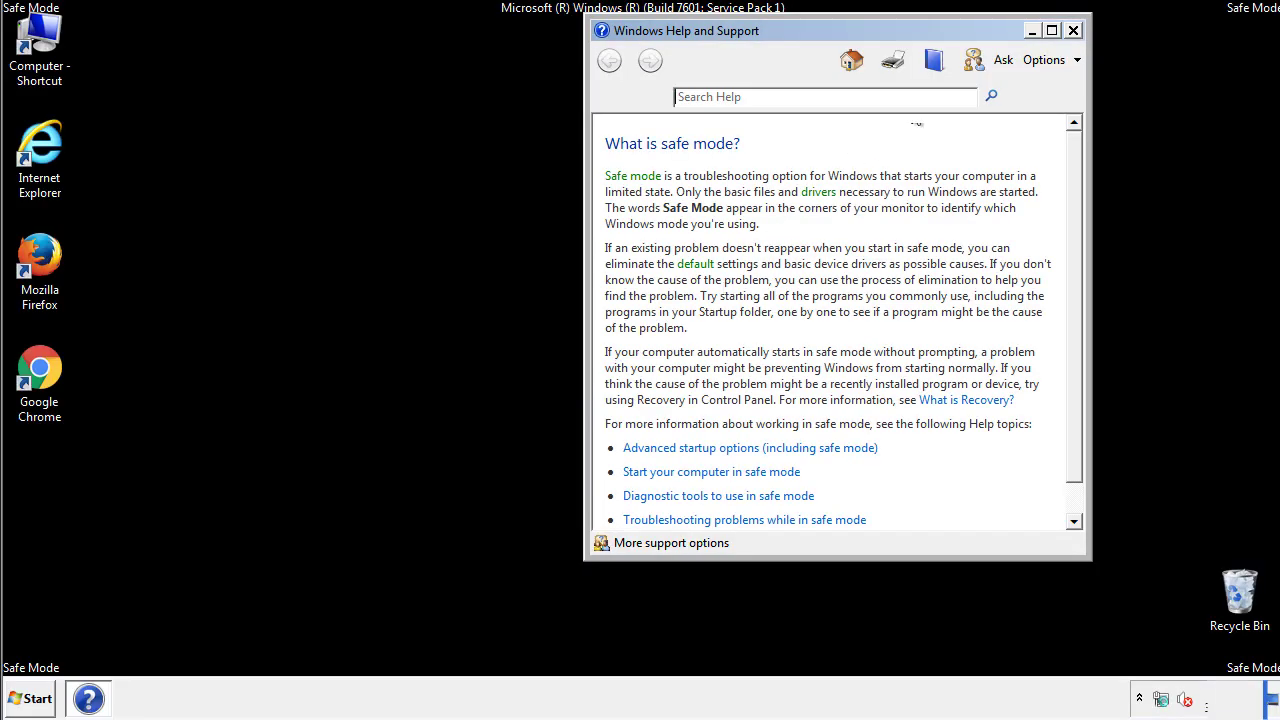
click(1073, 30)
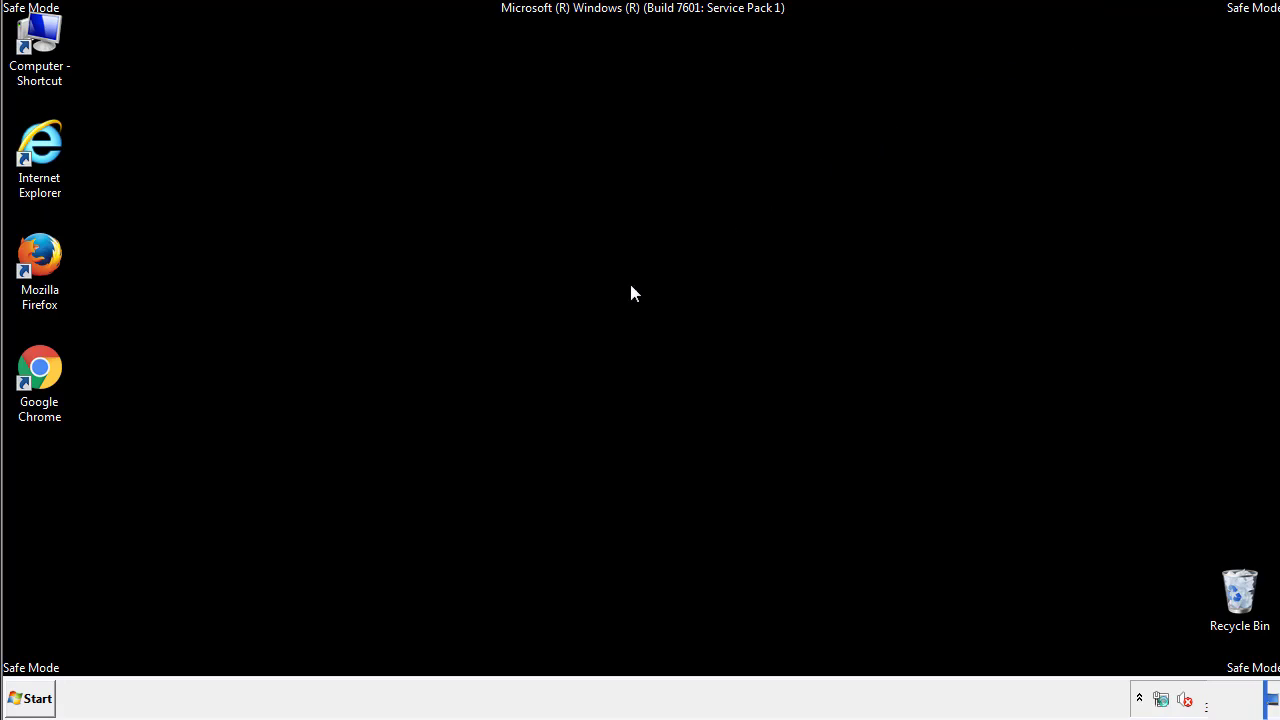
- Make Windows show hidden files, folders, and drives through the Control Panel's Folder Options
click(38, 697)
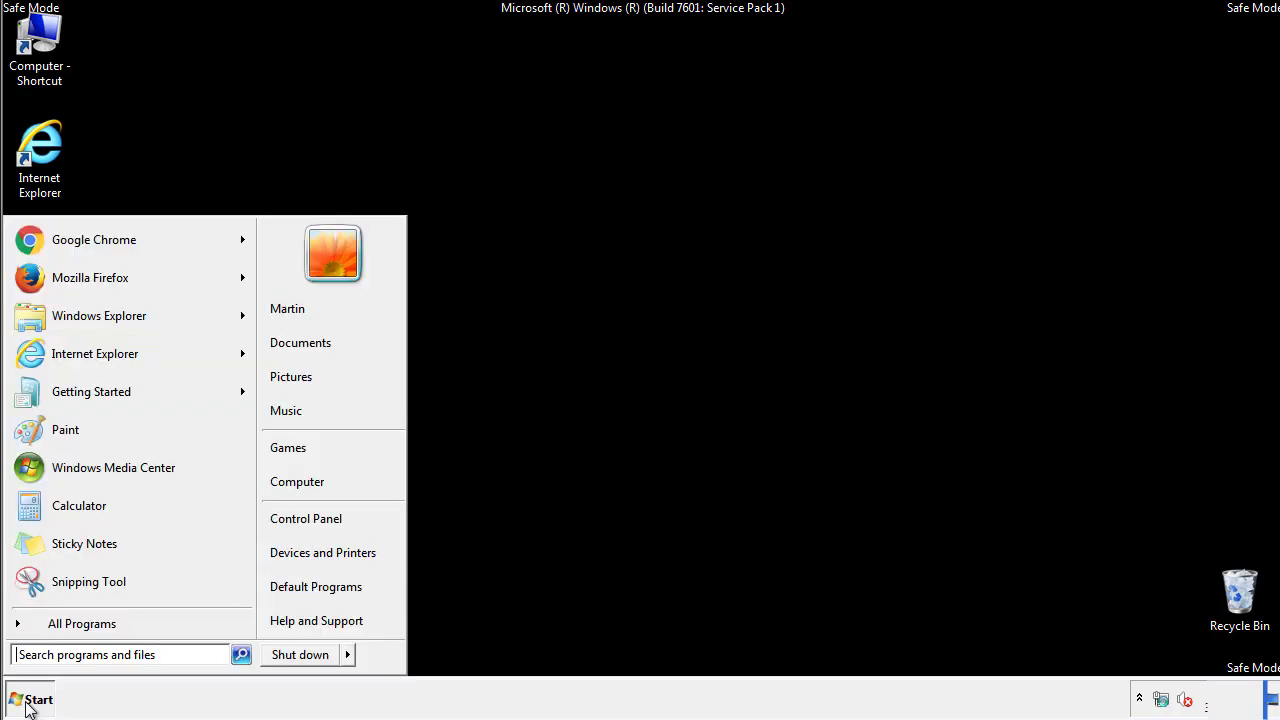
click(321, 515)
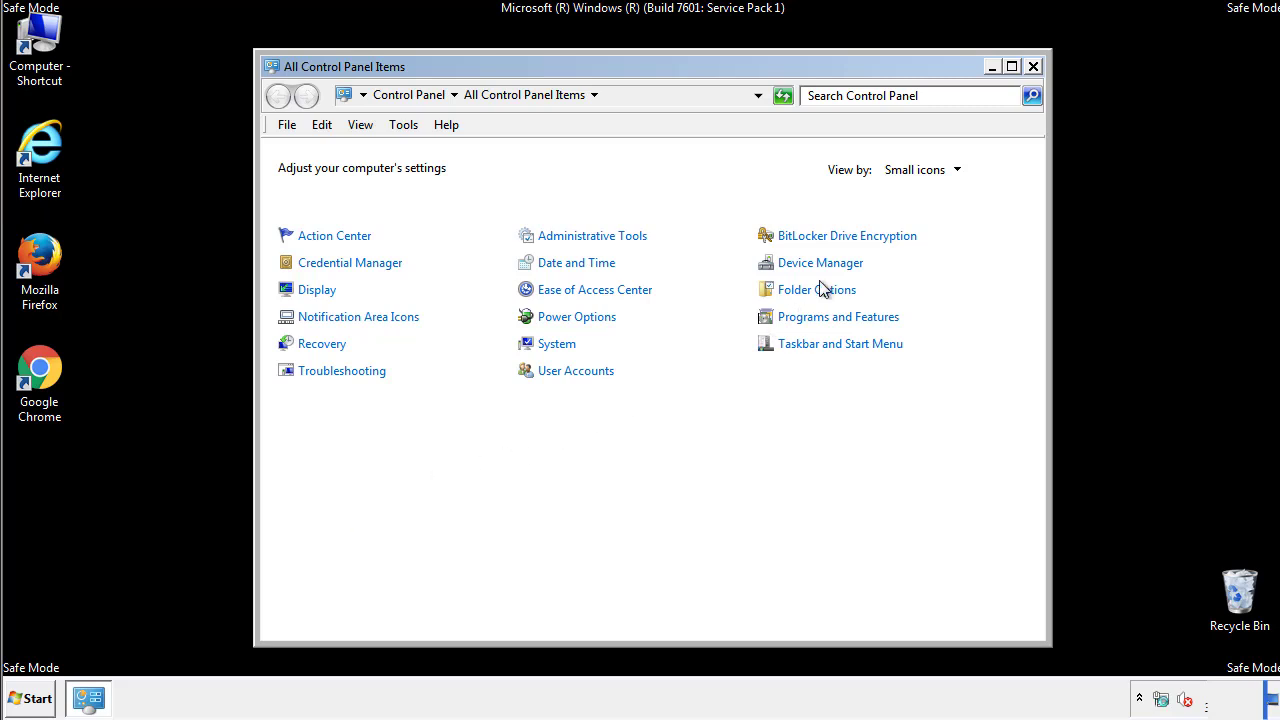
click(819, 291)
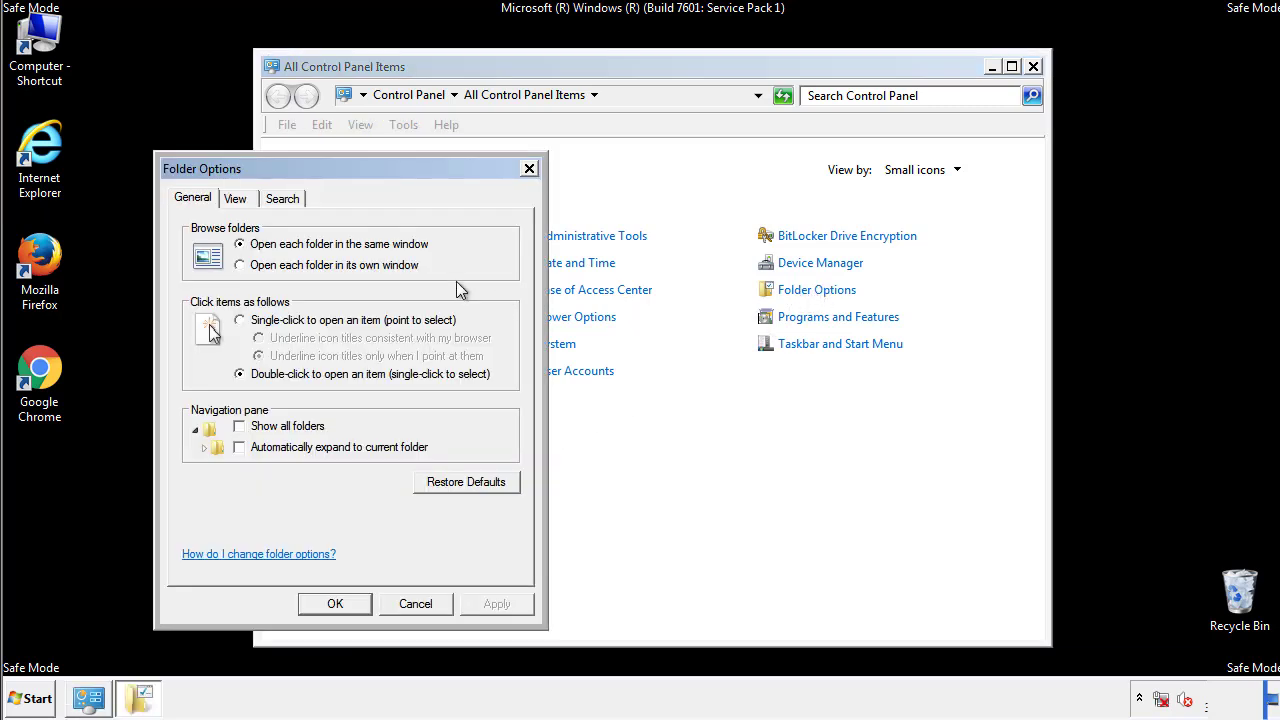
click(237, 200)
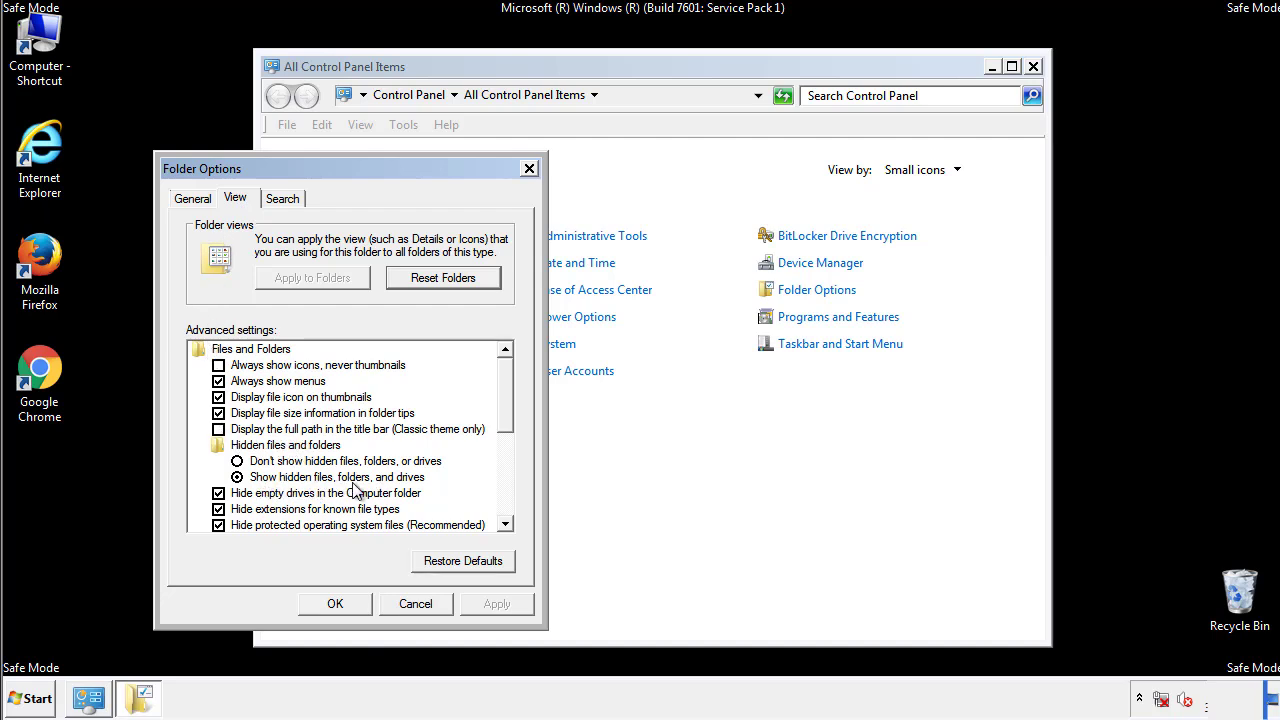
click(345, 603)
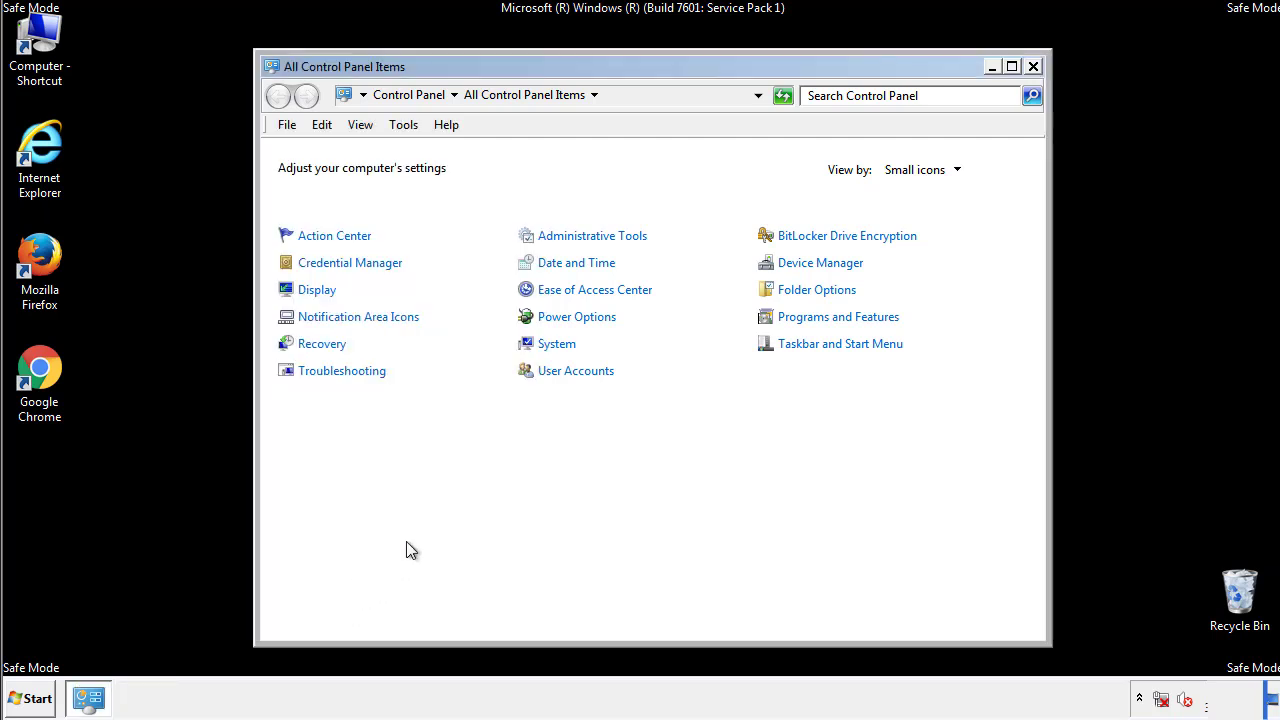
click(1033, 66)
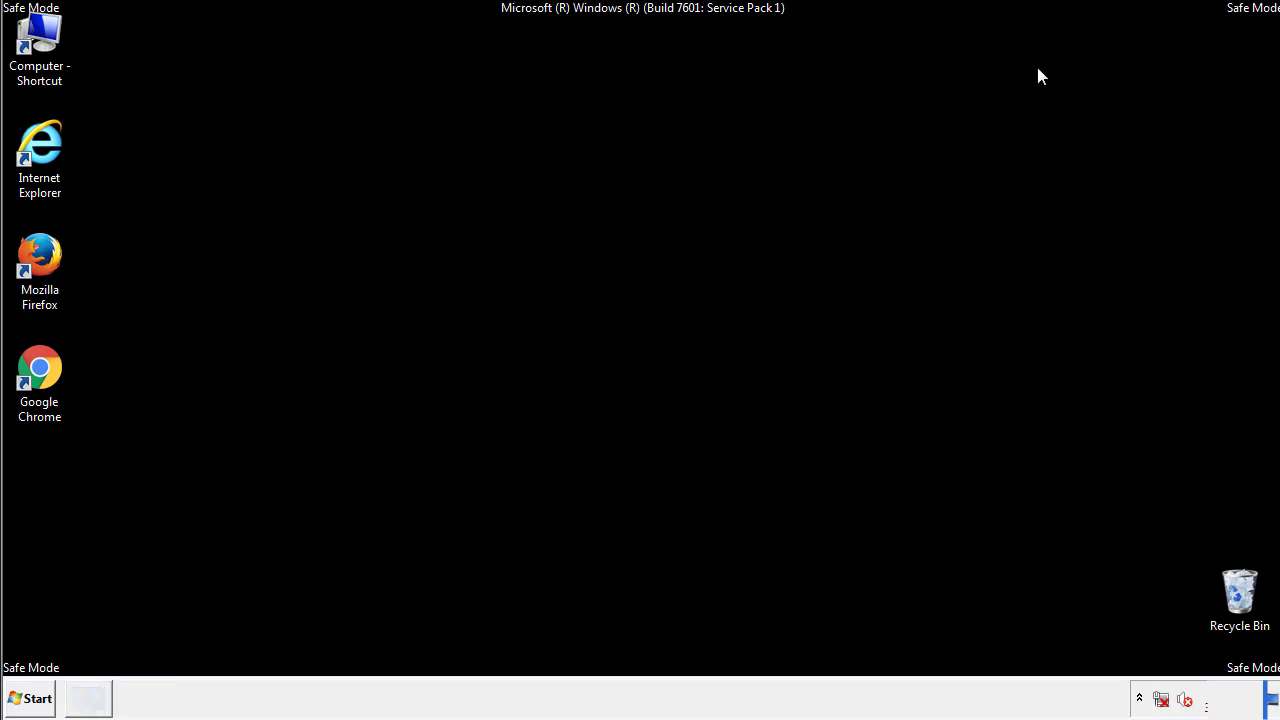
- Browse to the folder C:\Windows\System32\drivers\etc
double_click(50, 40)
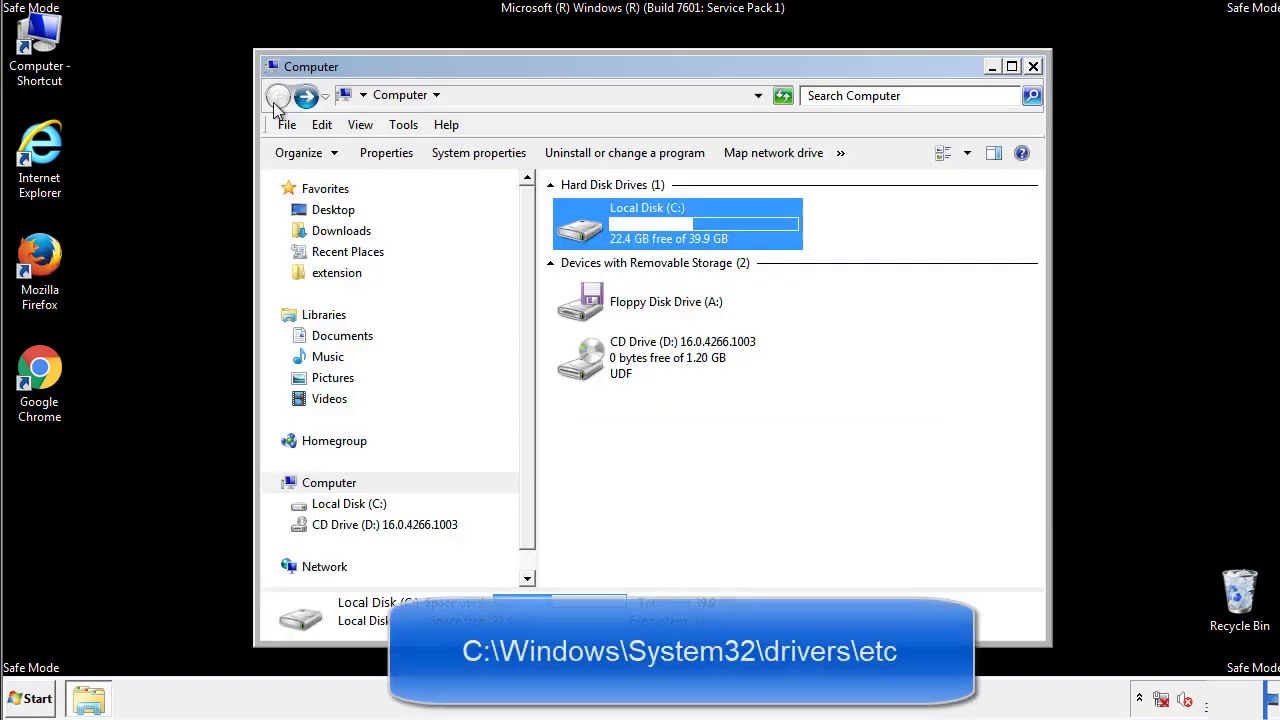
double_click(582, 228)
click(584, 368)
double_click(584, 368)
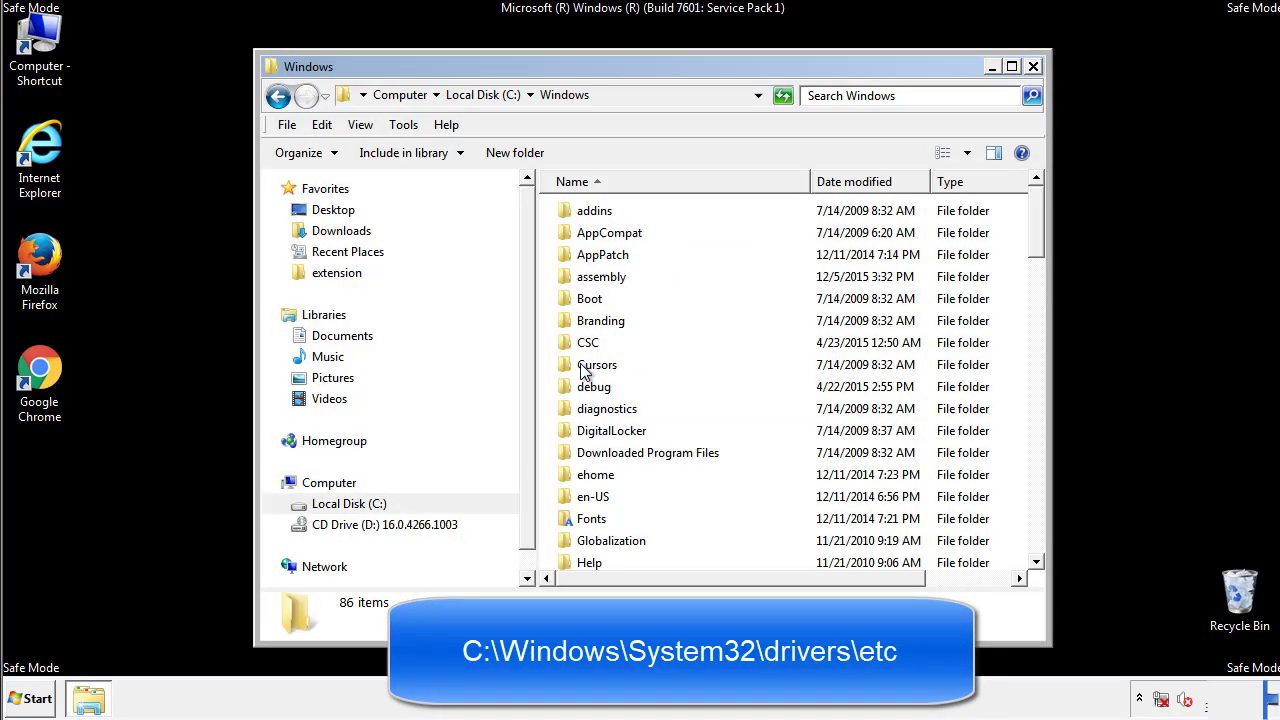
scroll(588, 452, down, 2)
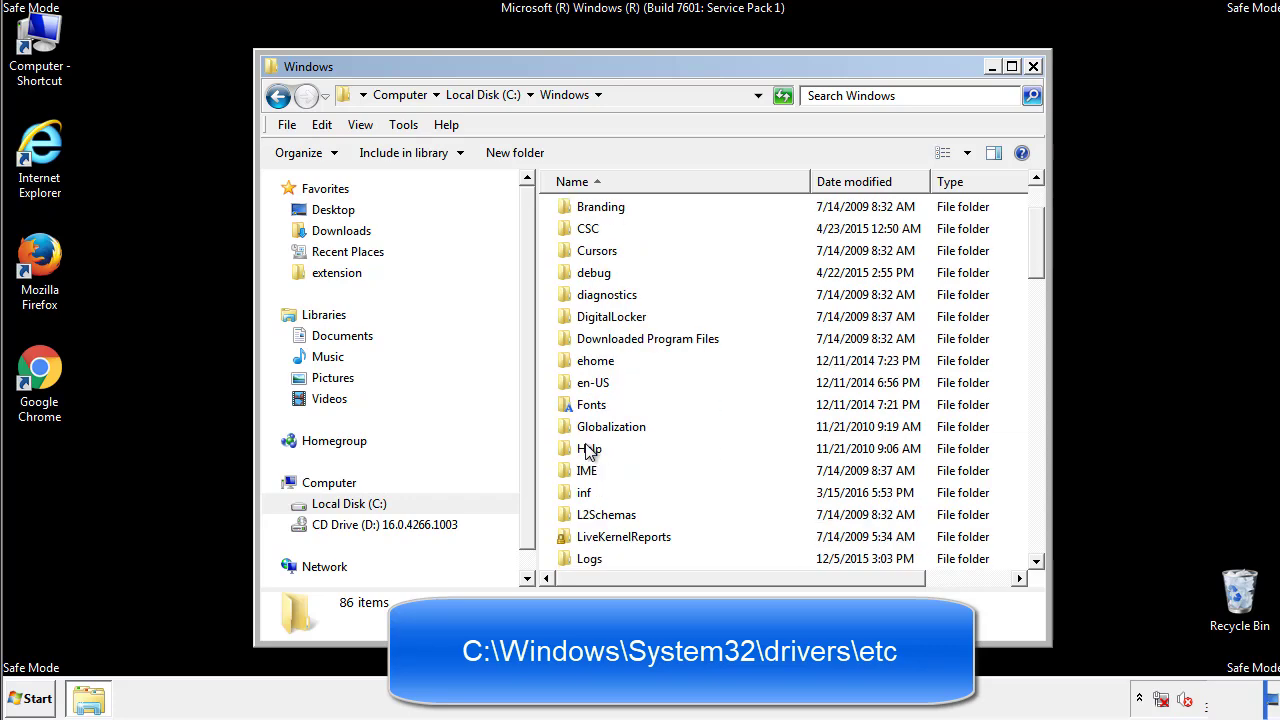
scroll(588, 452, down, 7)
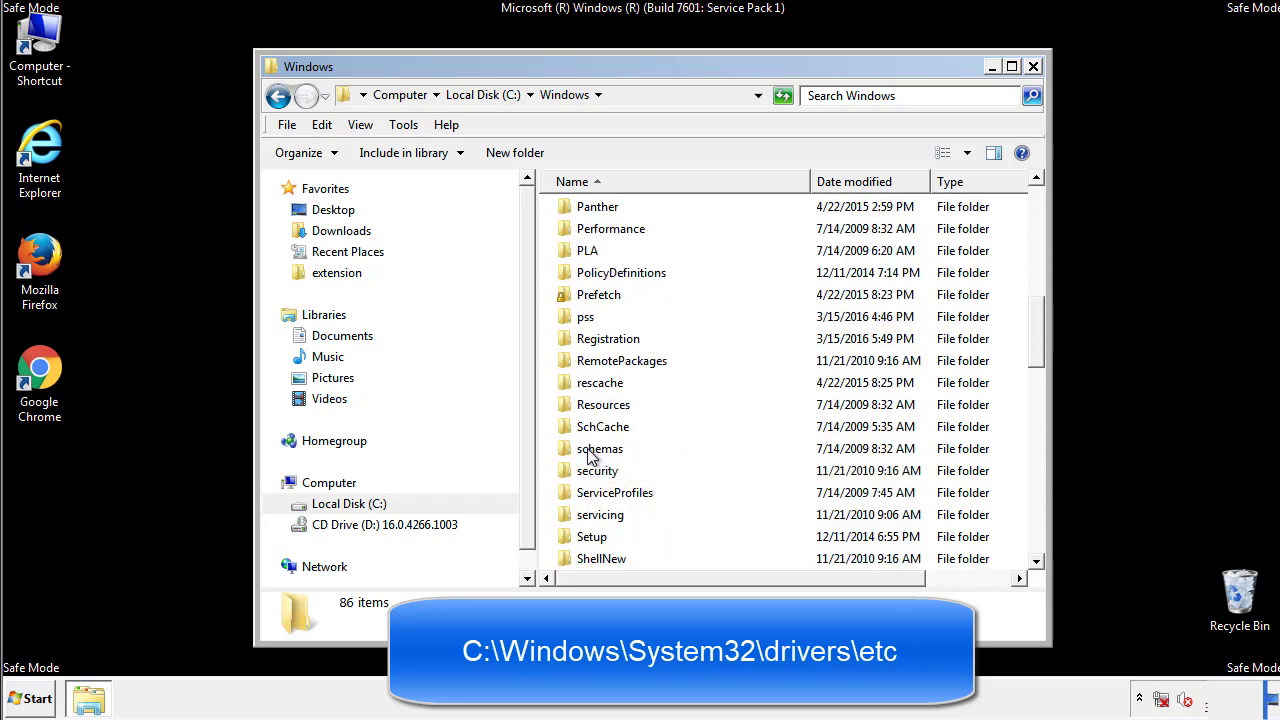
scroll(588, 452, down, 2)
double_click(603, 515)
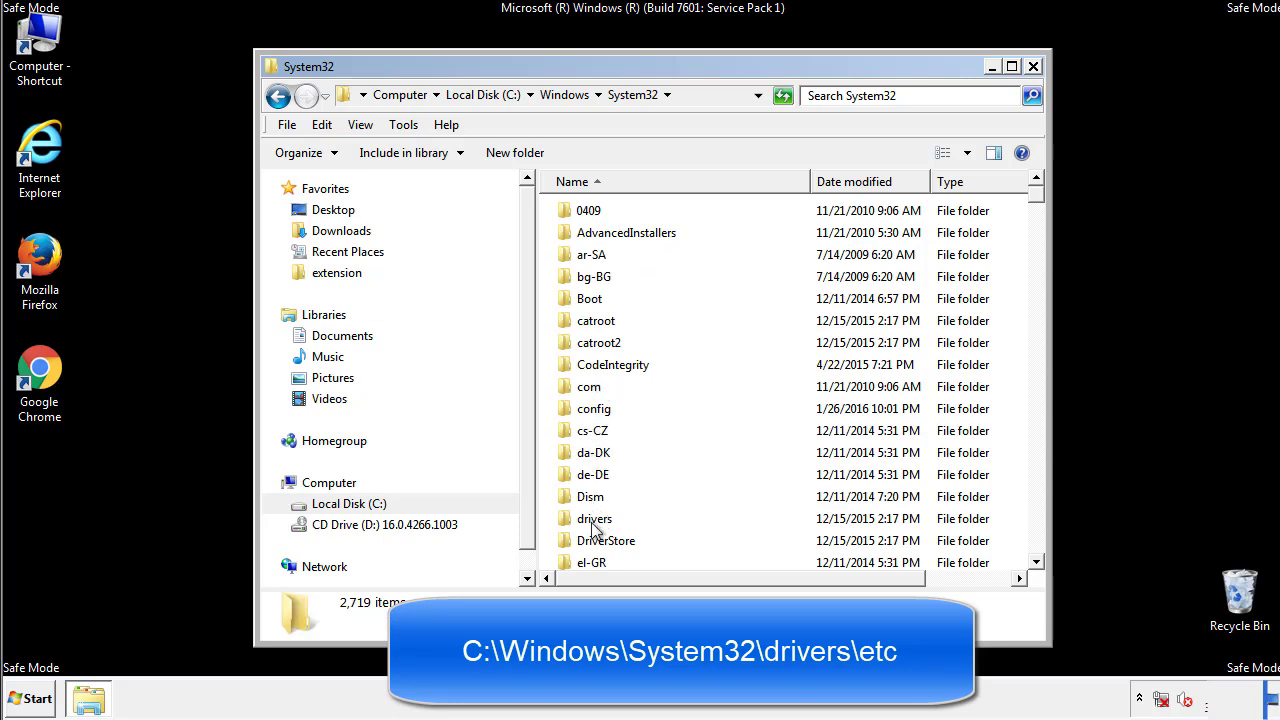
double_click(595, 519)
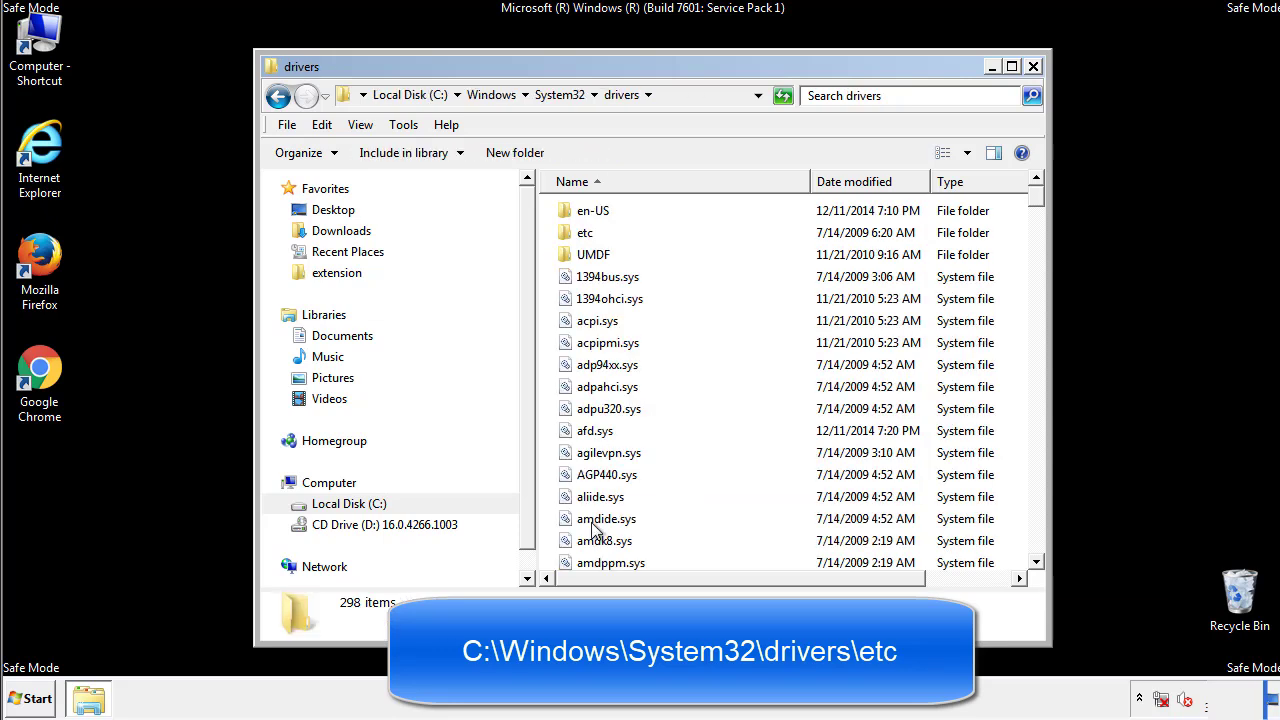
double_click(573, 240)
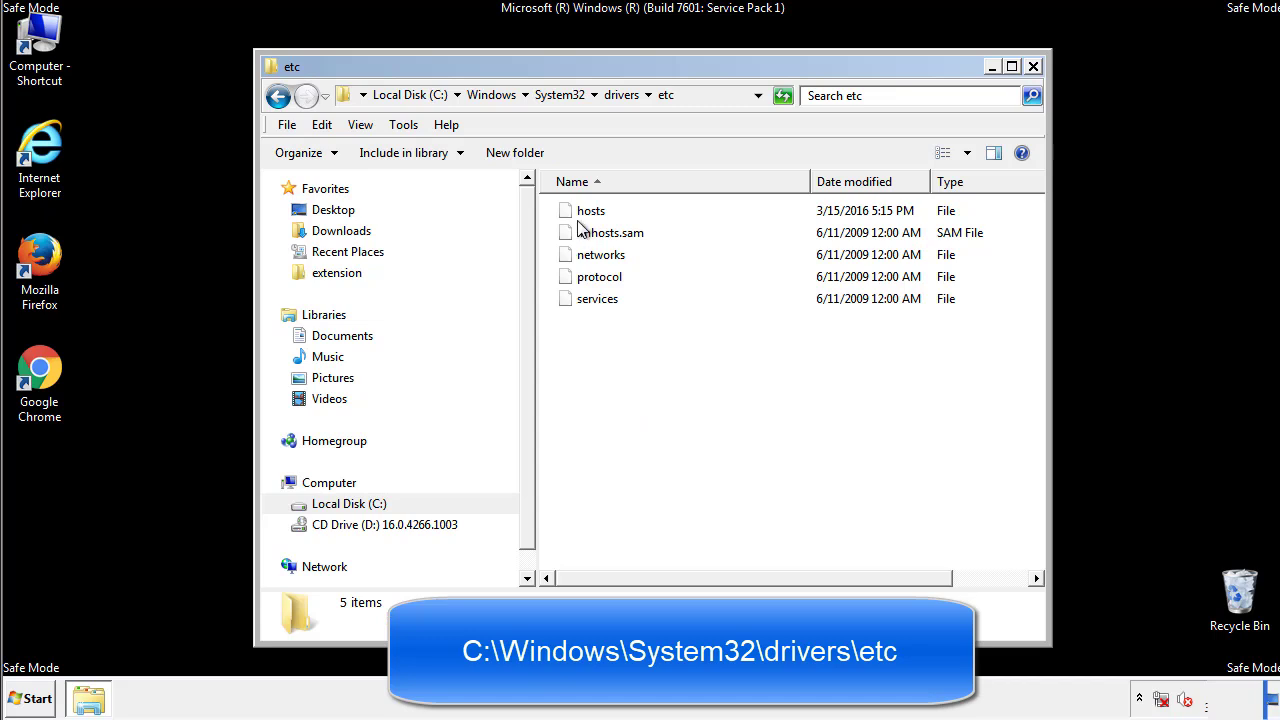
- Open the hosts file in Notepad and move its window so the whole text is visible
double_click(584, 213)
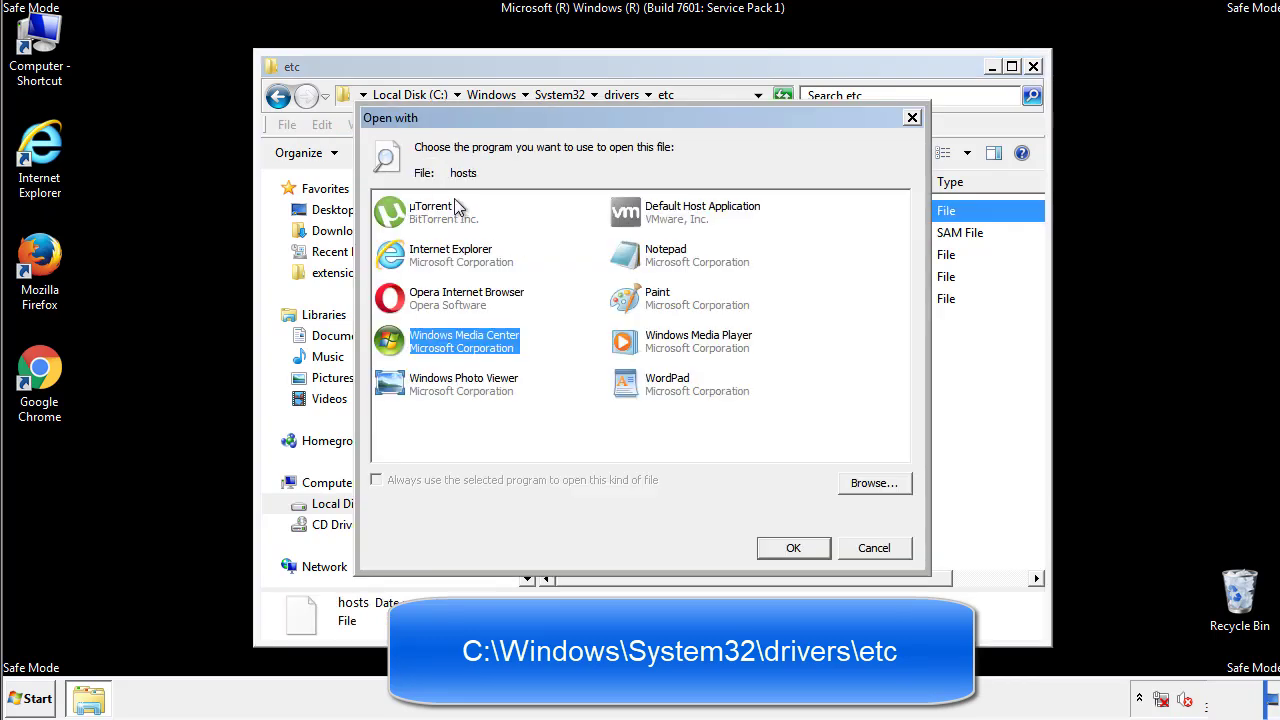
click(648, 262)
click(788, 541)
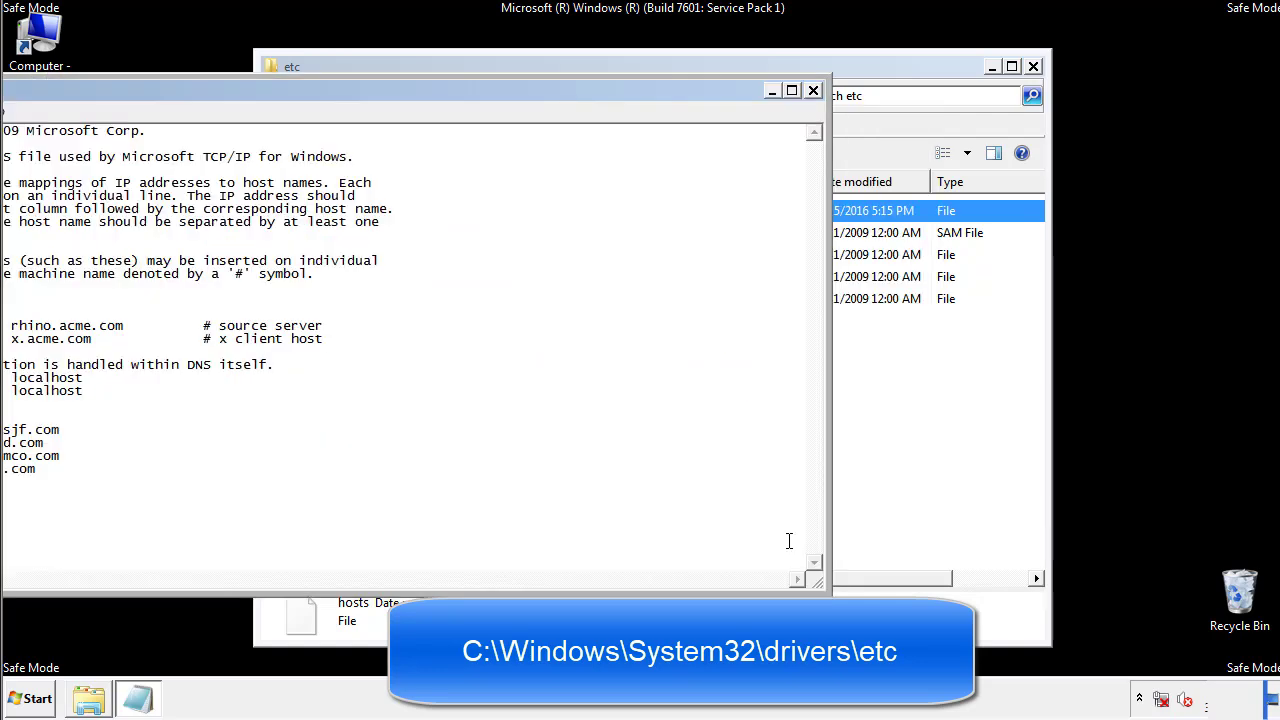
drag(528, 98, 818, 117)
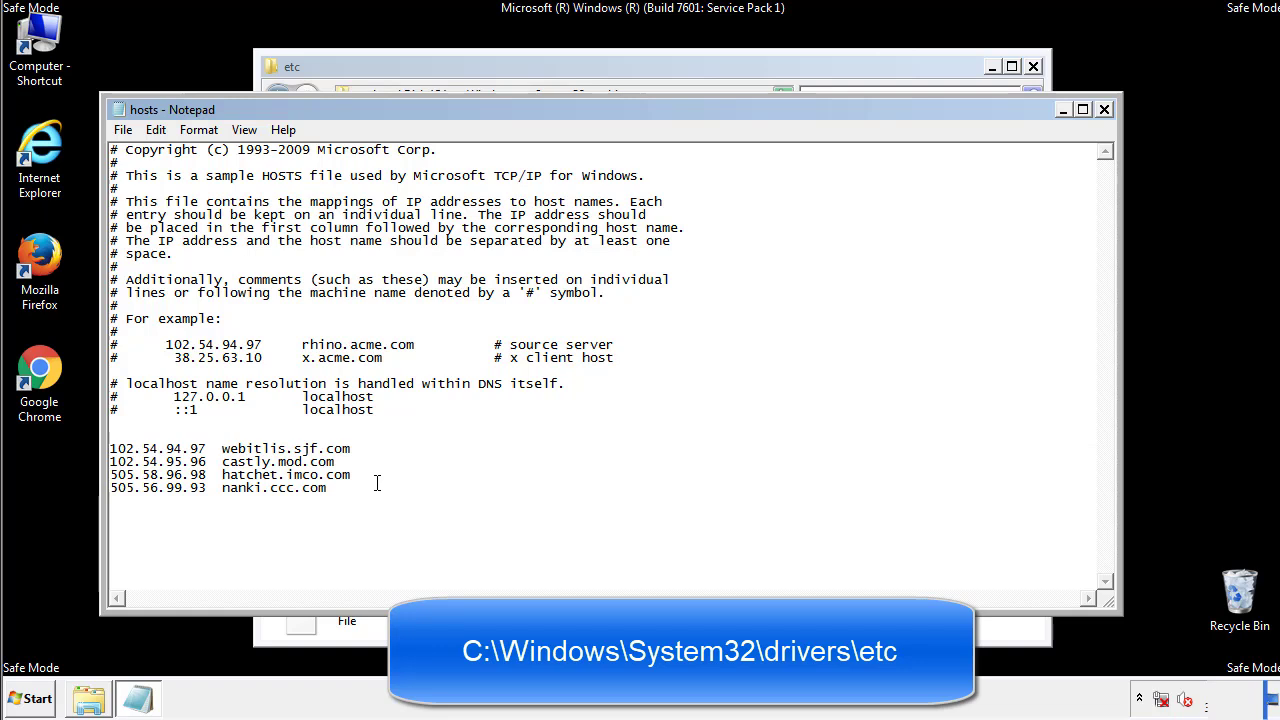
- Delete the four IP entries below the localhost lines in the hosts file and close the file and its folder
drag(352, 490, 110, 446)
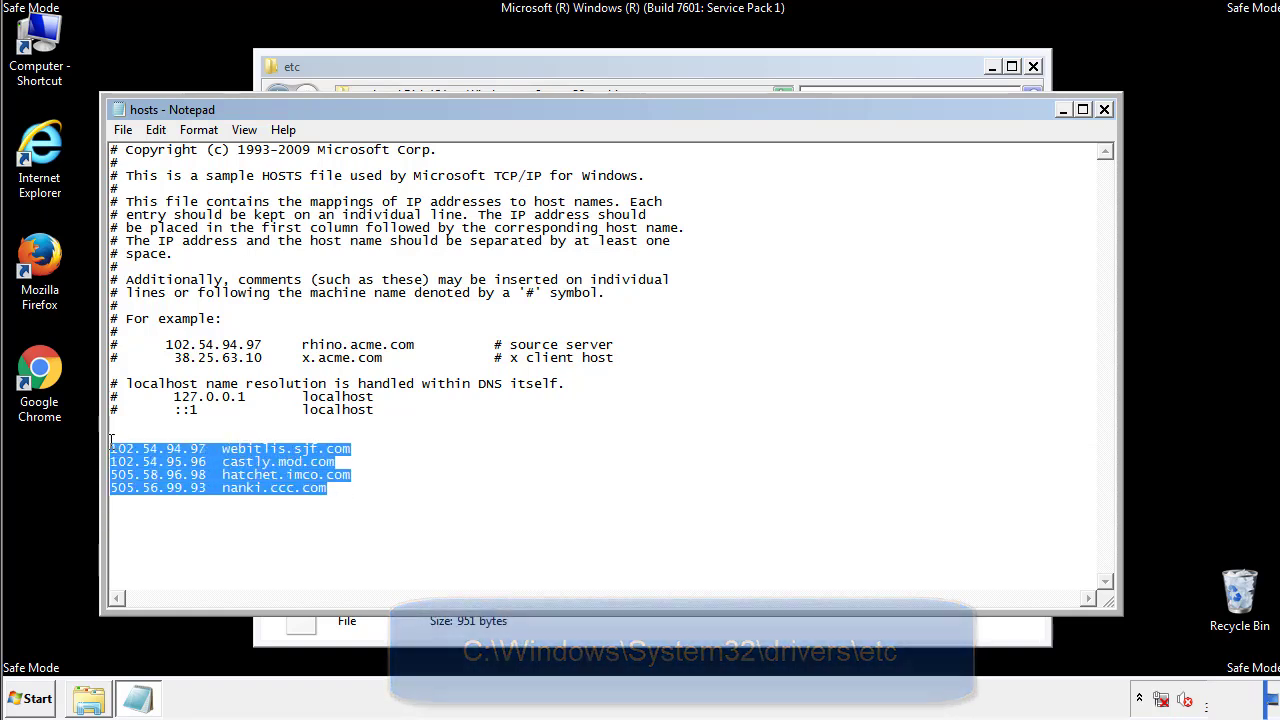
key(Delete)
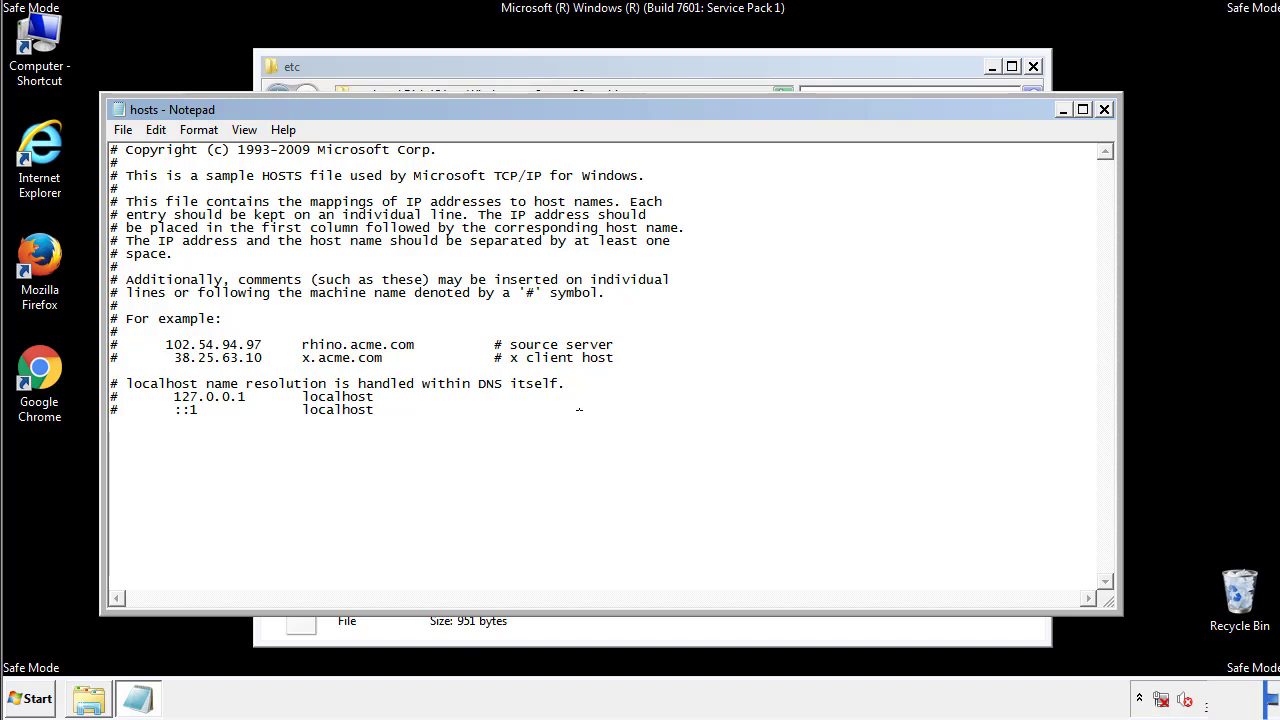
click(1104, 110)
click(565, 364)
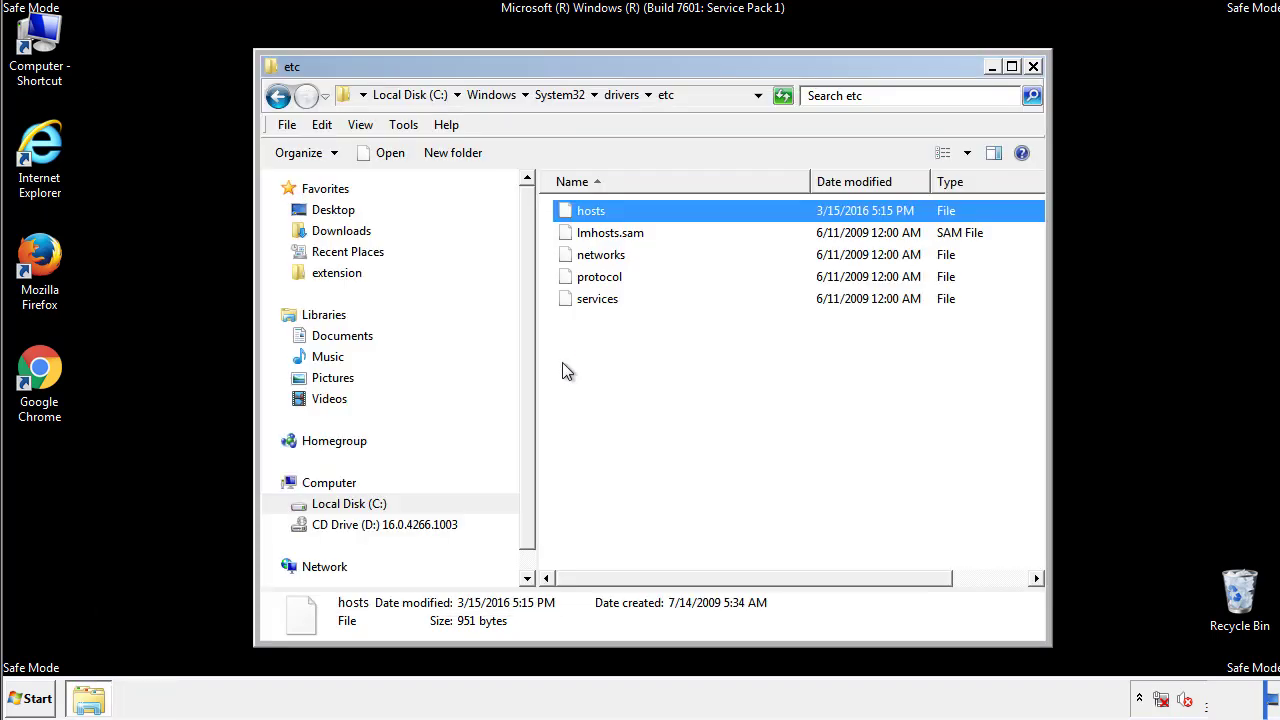
click(1033, 67)
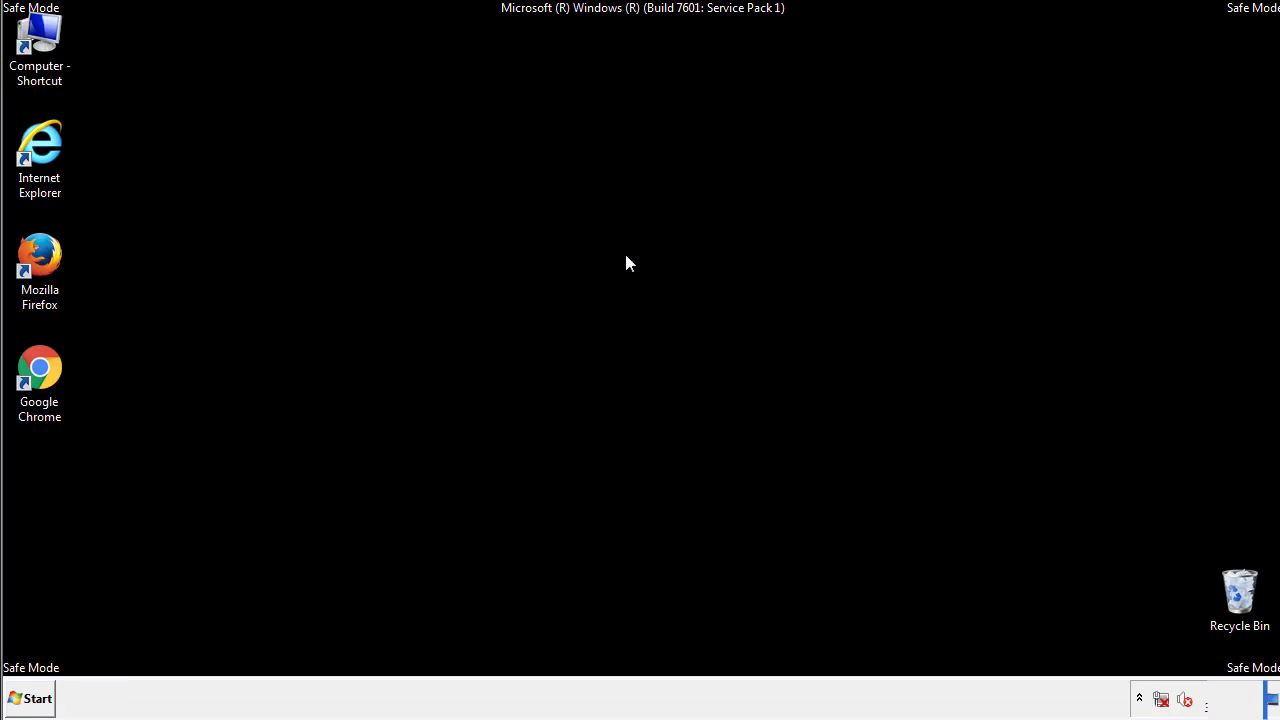
- Open the Startup folder from the list of all programs
click(31, 699)
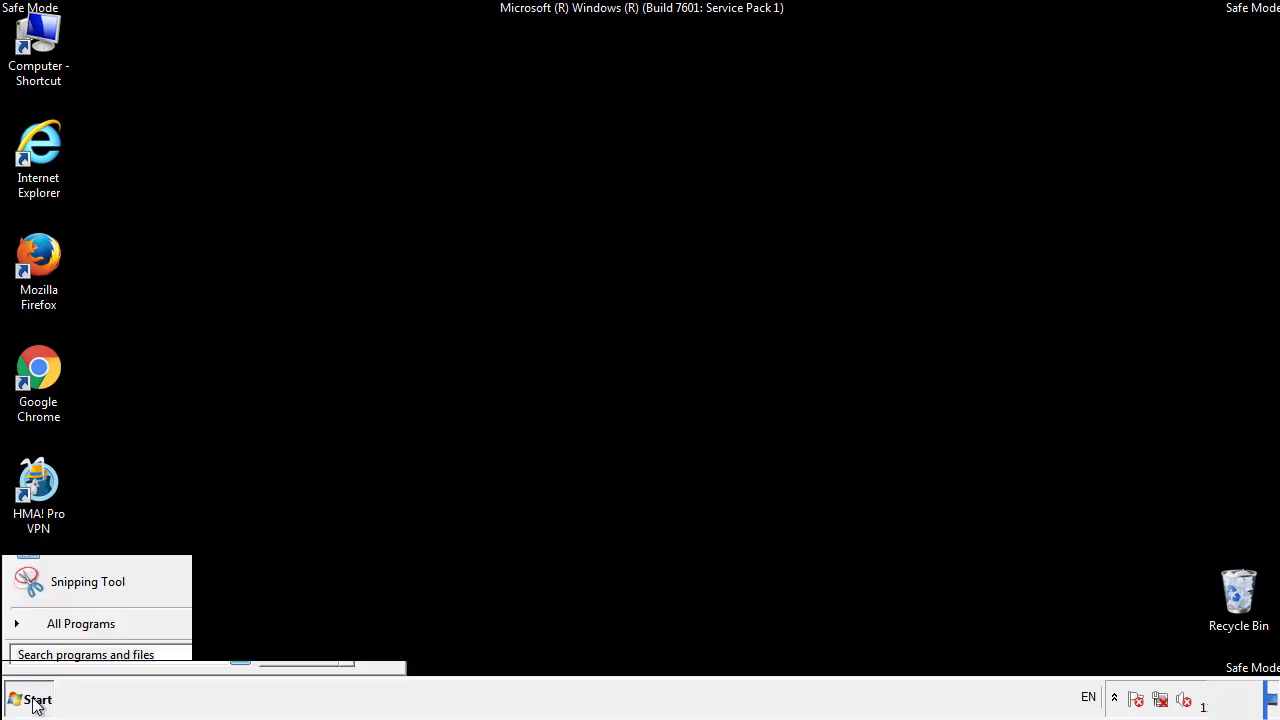
click(57, 631)
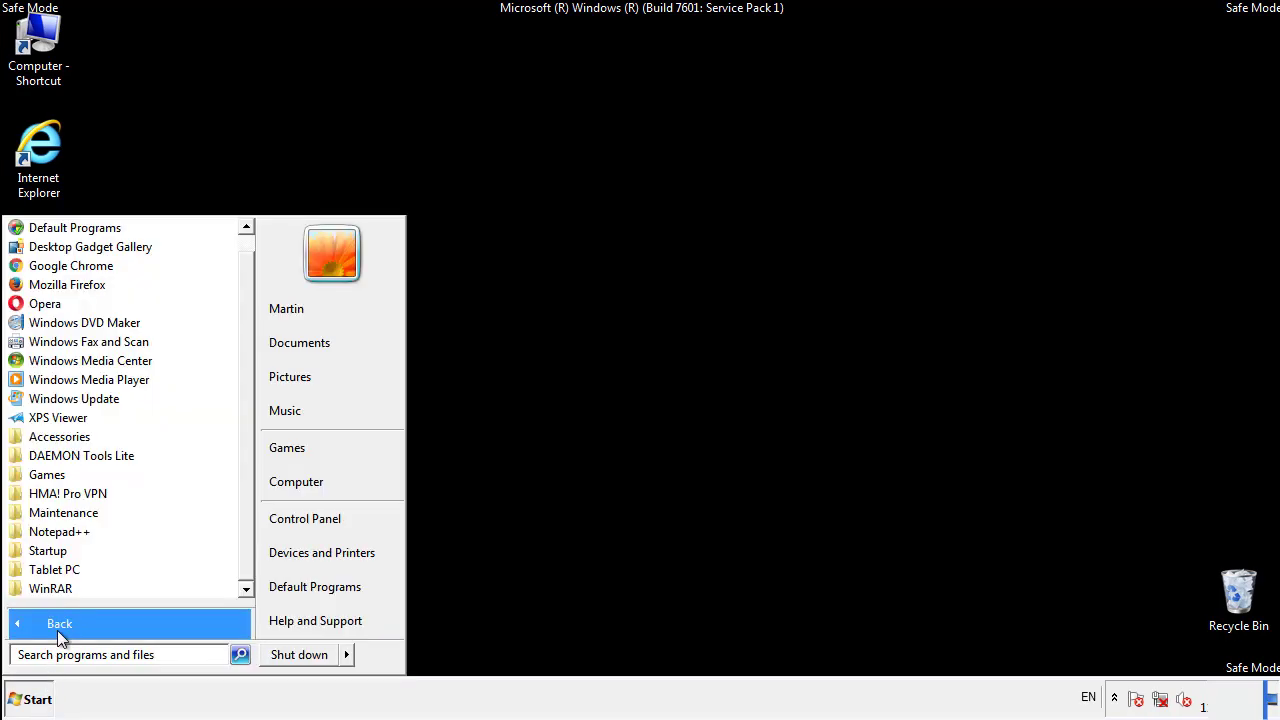
right_click(49, 548)
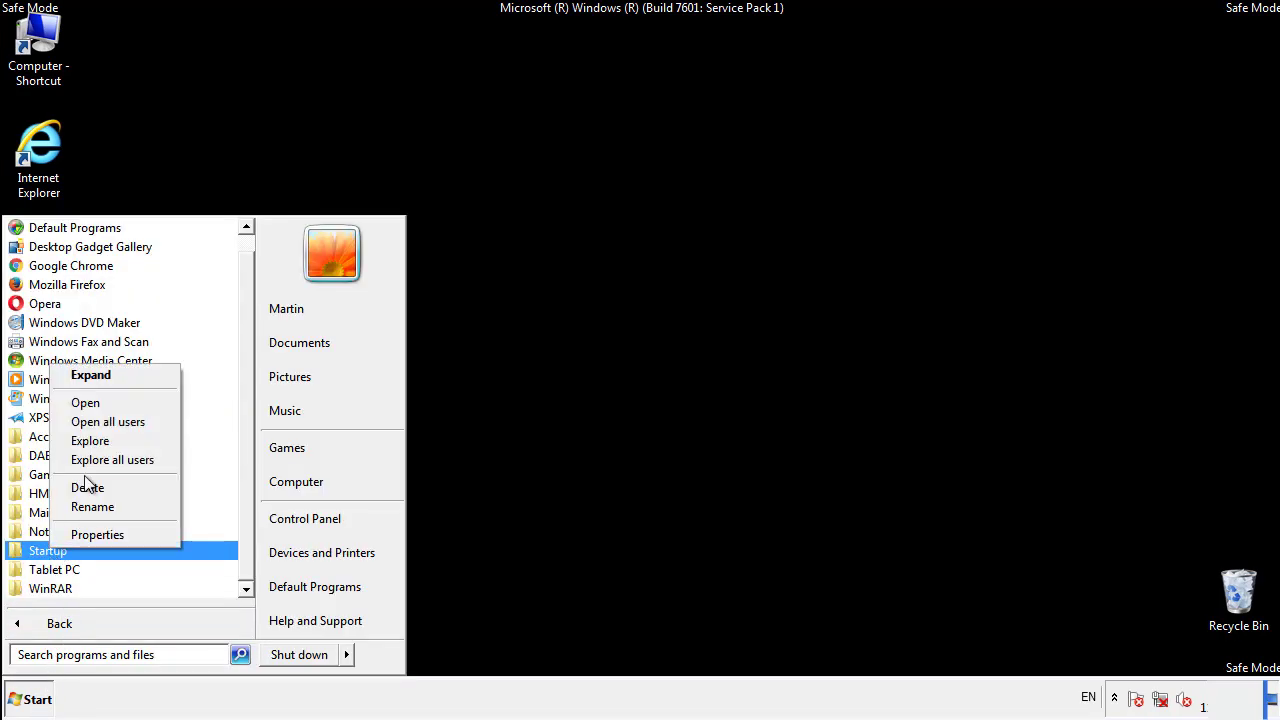
click(98, 403)
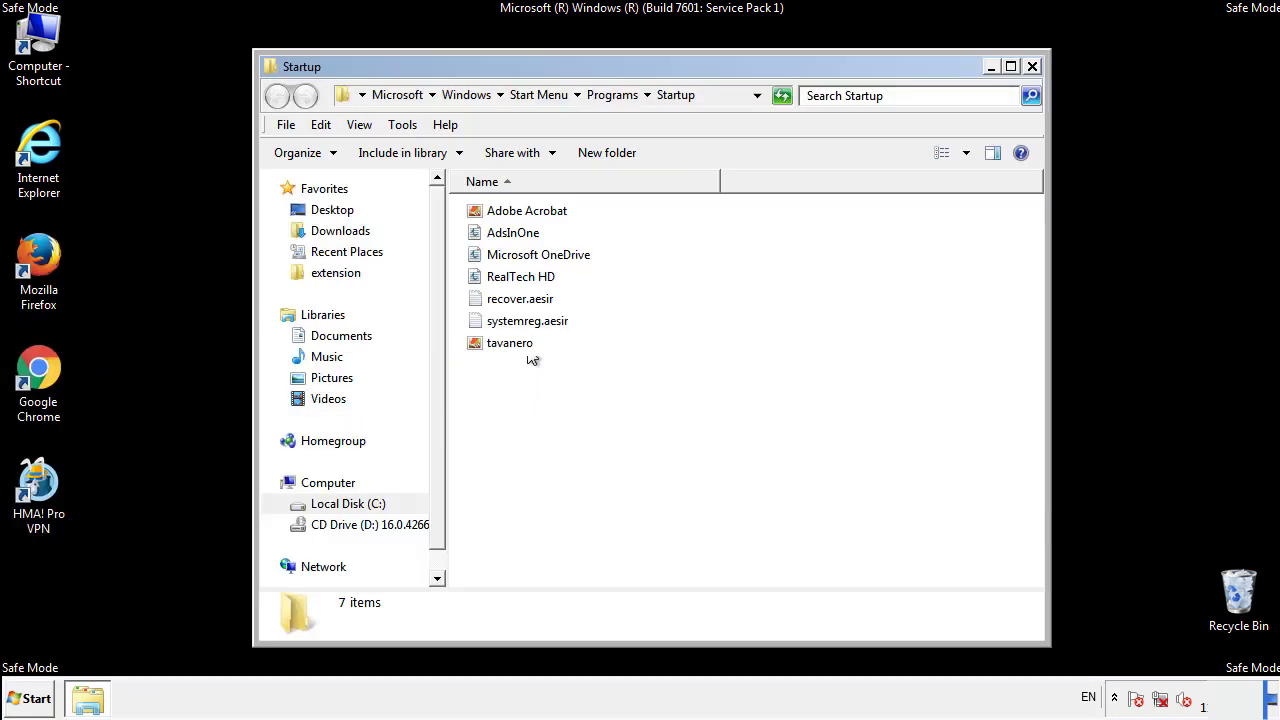
- Delete AdsInOne, recover.aesir, systemreg.aesir and tavanero from the Startup folder and close the folder window
click(521, 236)
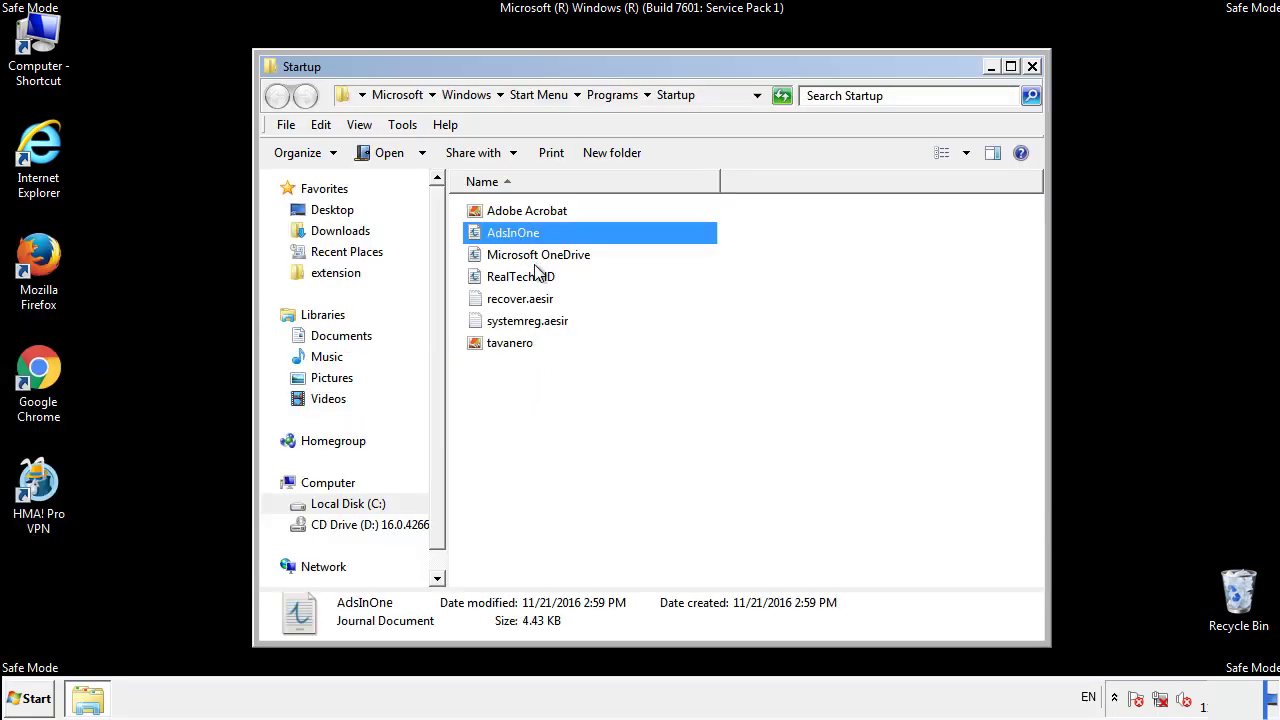
ctrl+click(528, 296)
ctrl+click(530, 321)
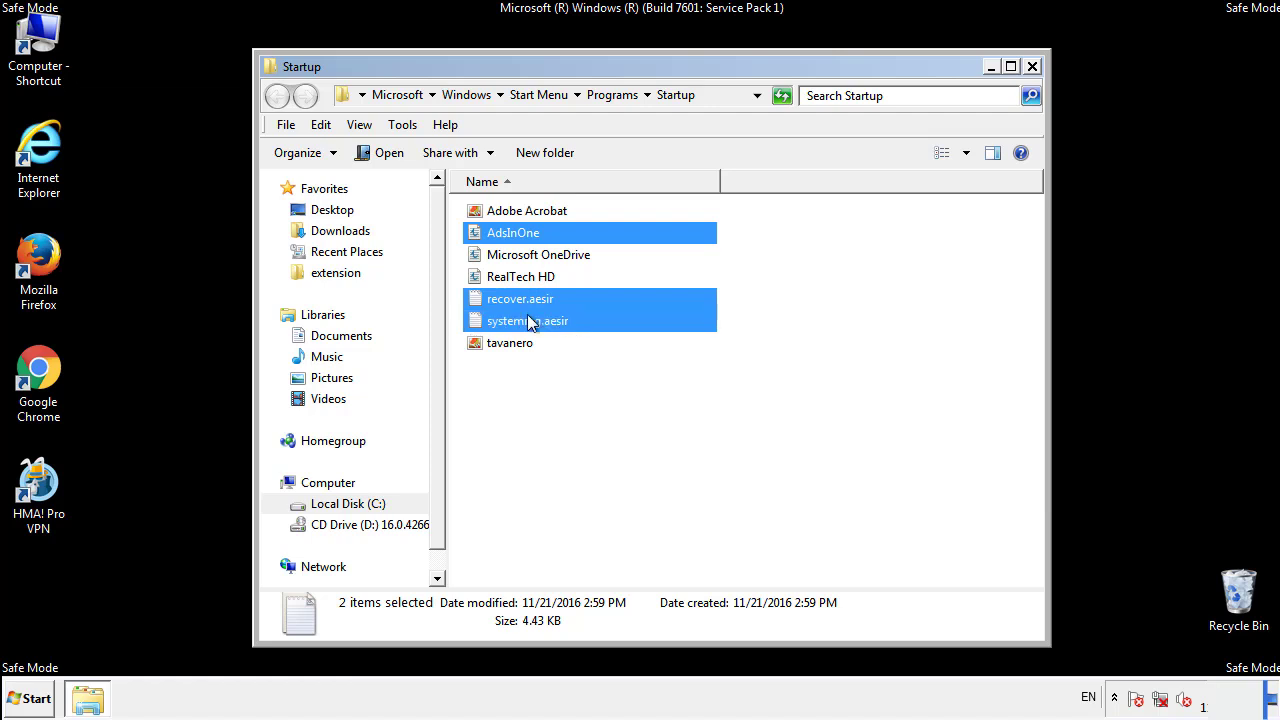
ctrl+click(512, 340)
right_click(506, 344)
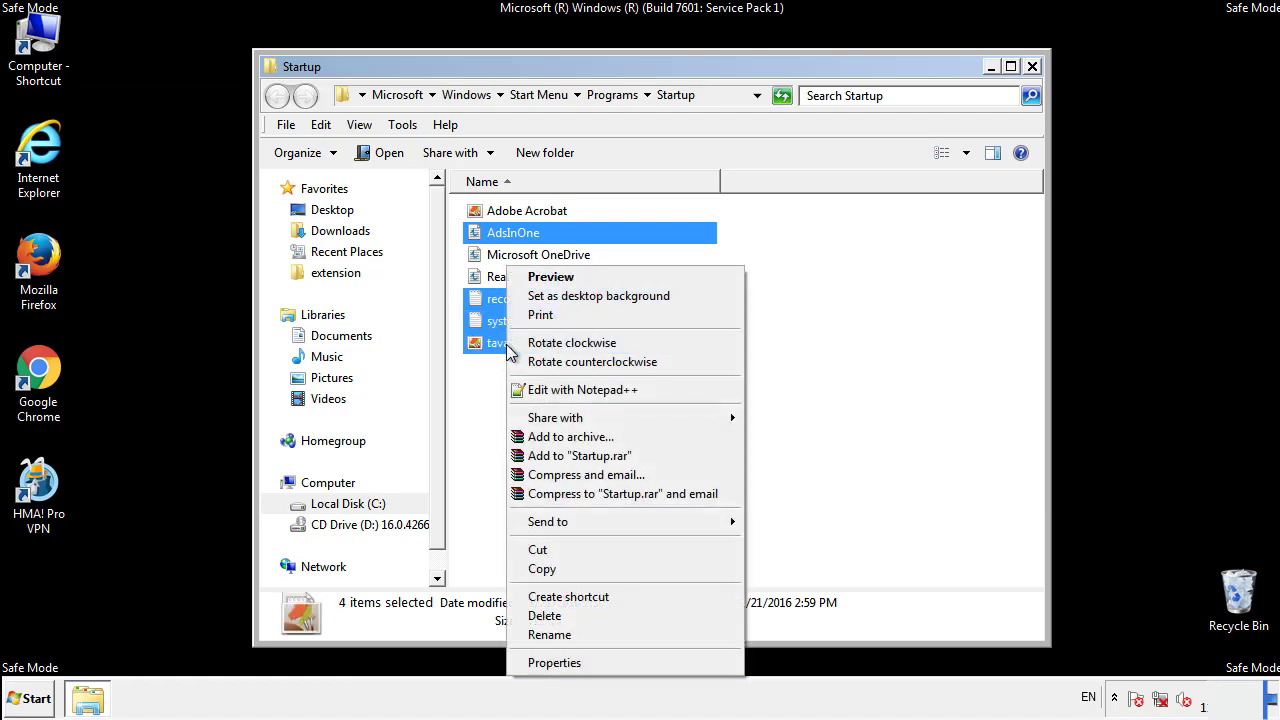
click(542, 615)
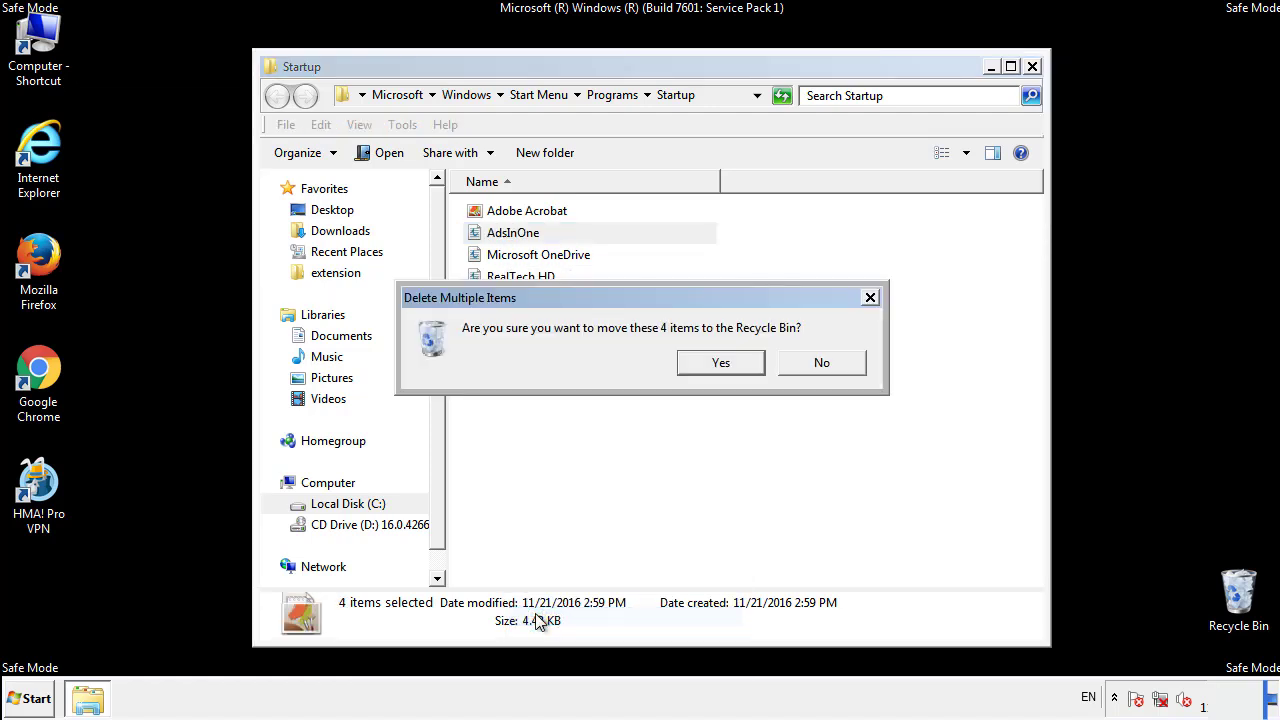
click(708, 363)
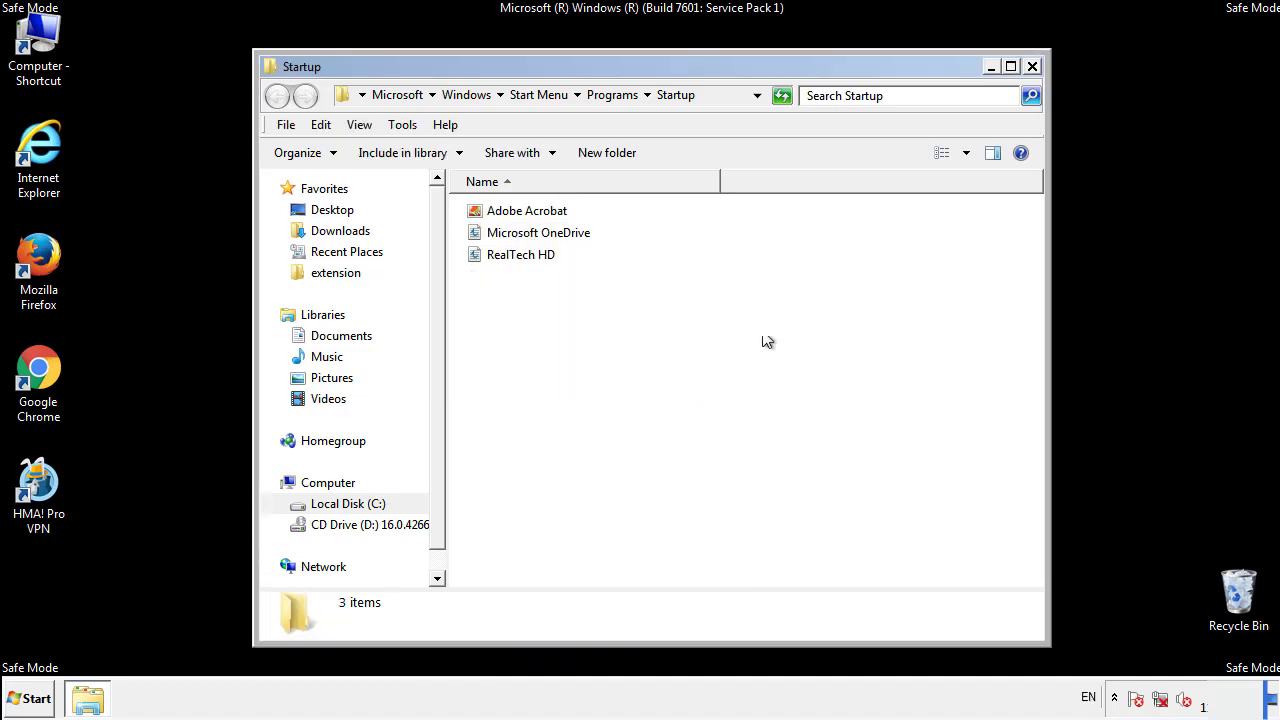
click(1032, 67)
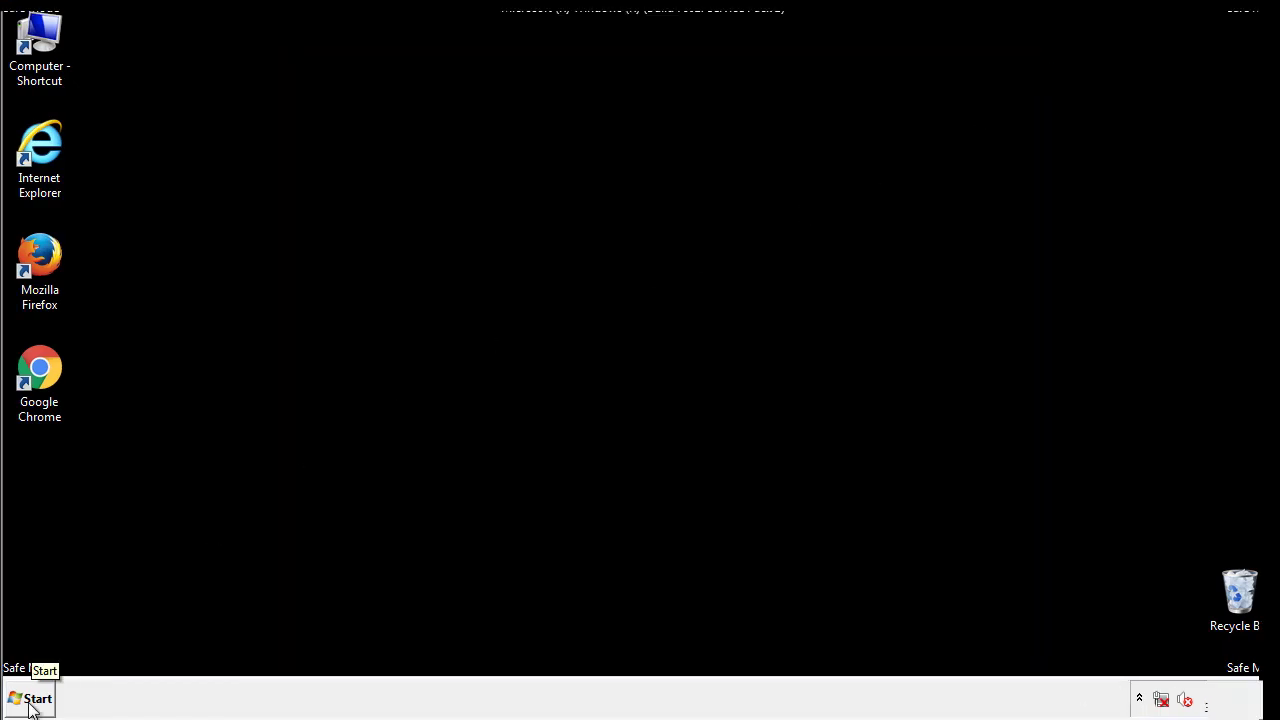
- Search for regedit and open the Registry Editor
click(30, 700)
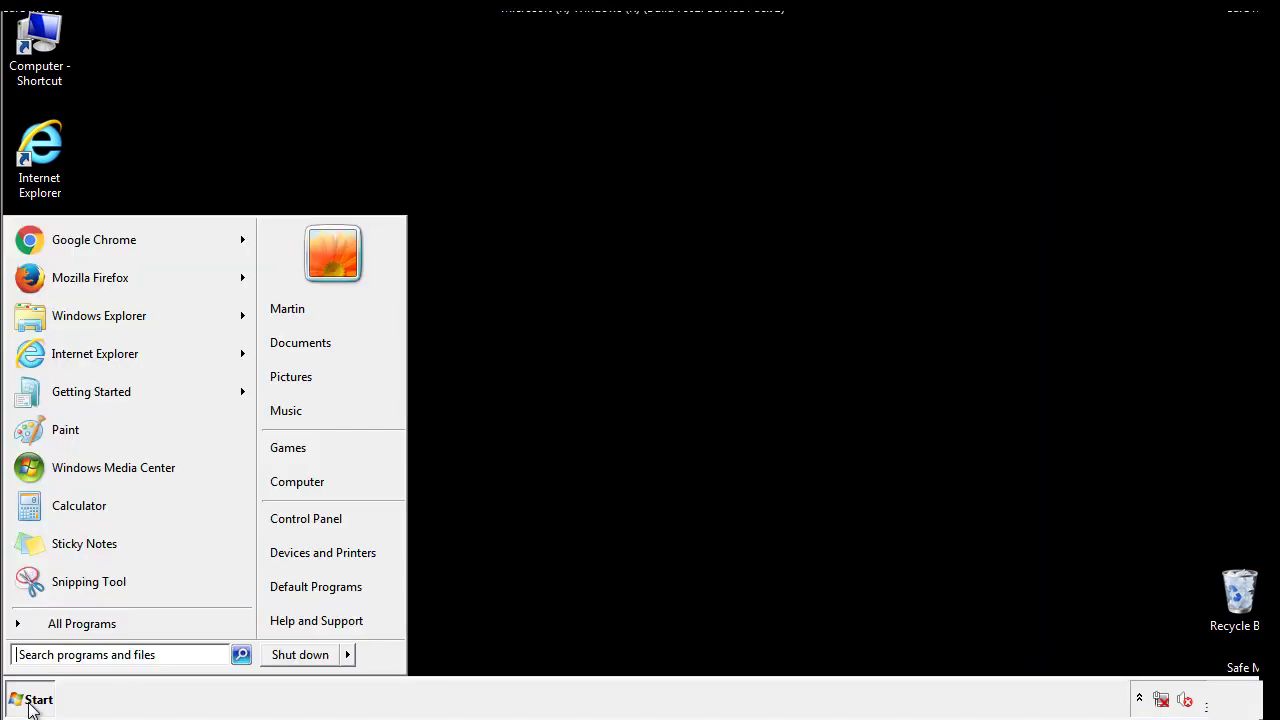
click(89, 658)
text(reged)
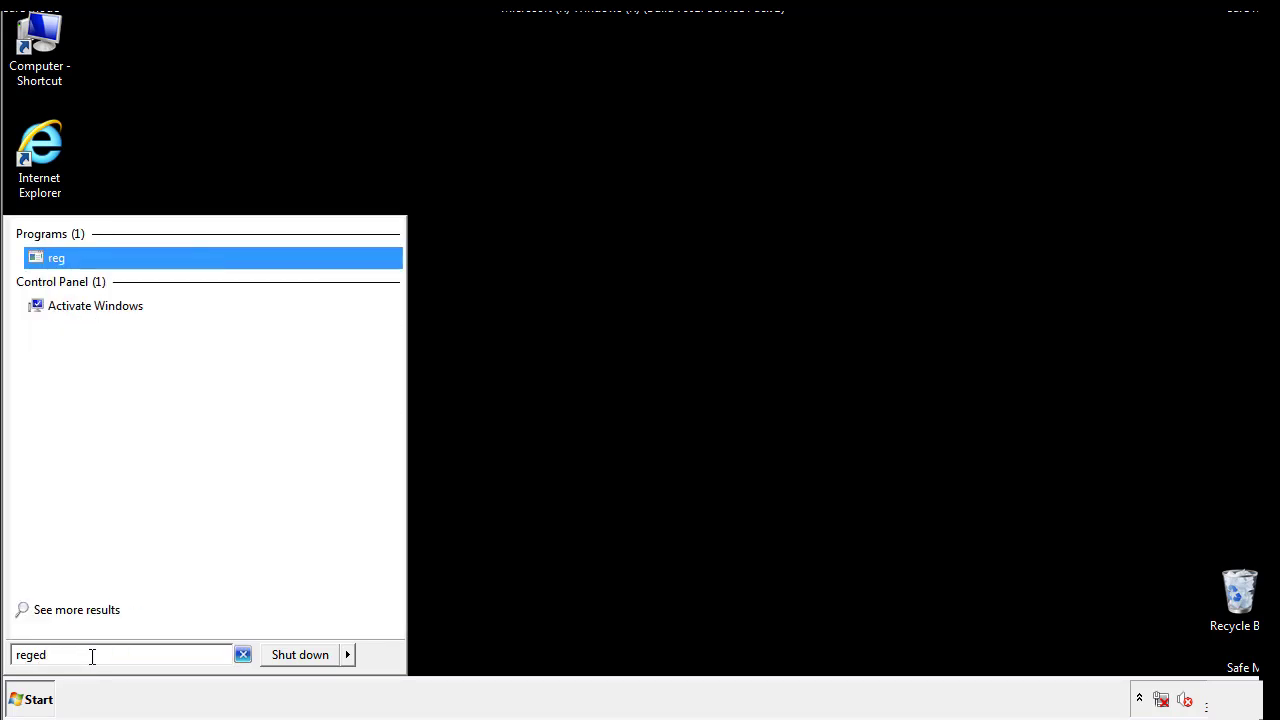
text(it)
key(Return)
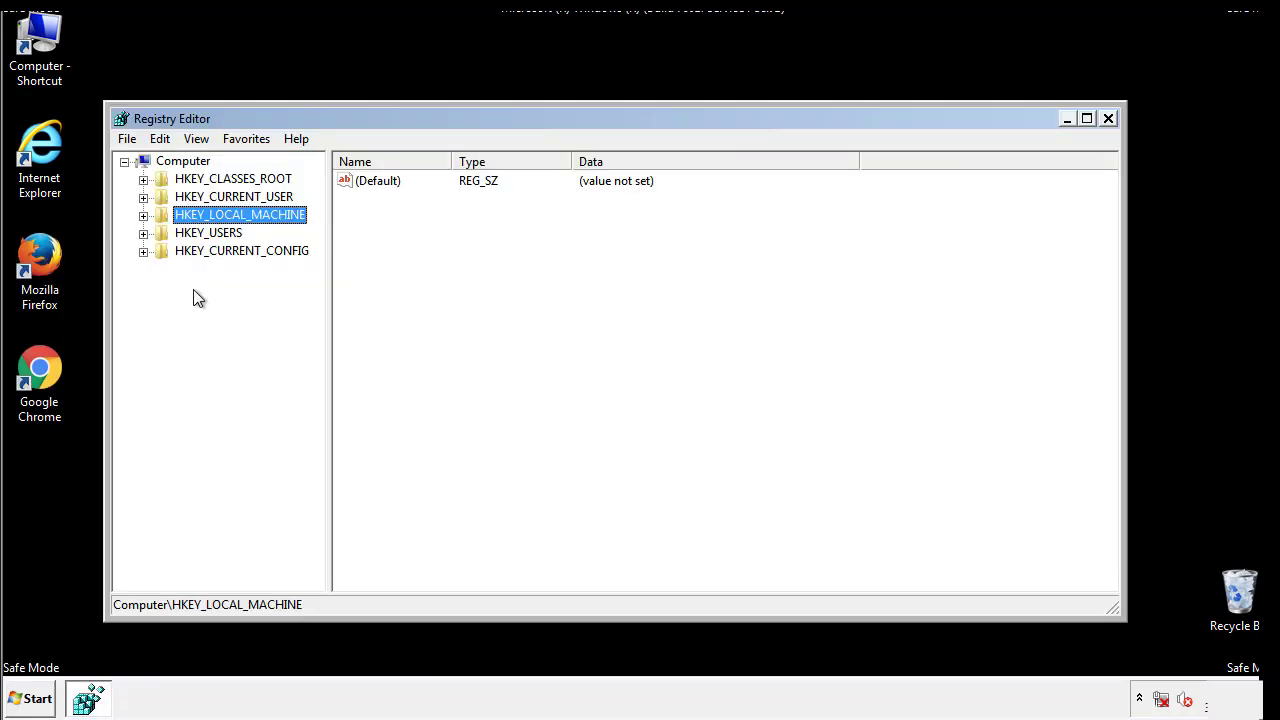
- Browse to the registry key HKEY_LOCAL_MACHINE\SOFTWARE\Microsoft\Windows\CurrentVersion\Run
click(143, 215)
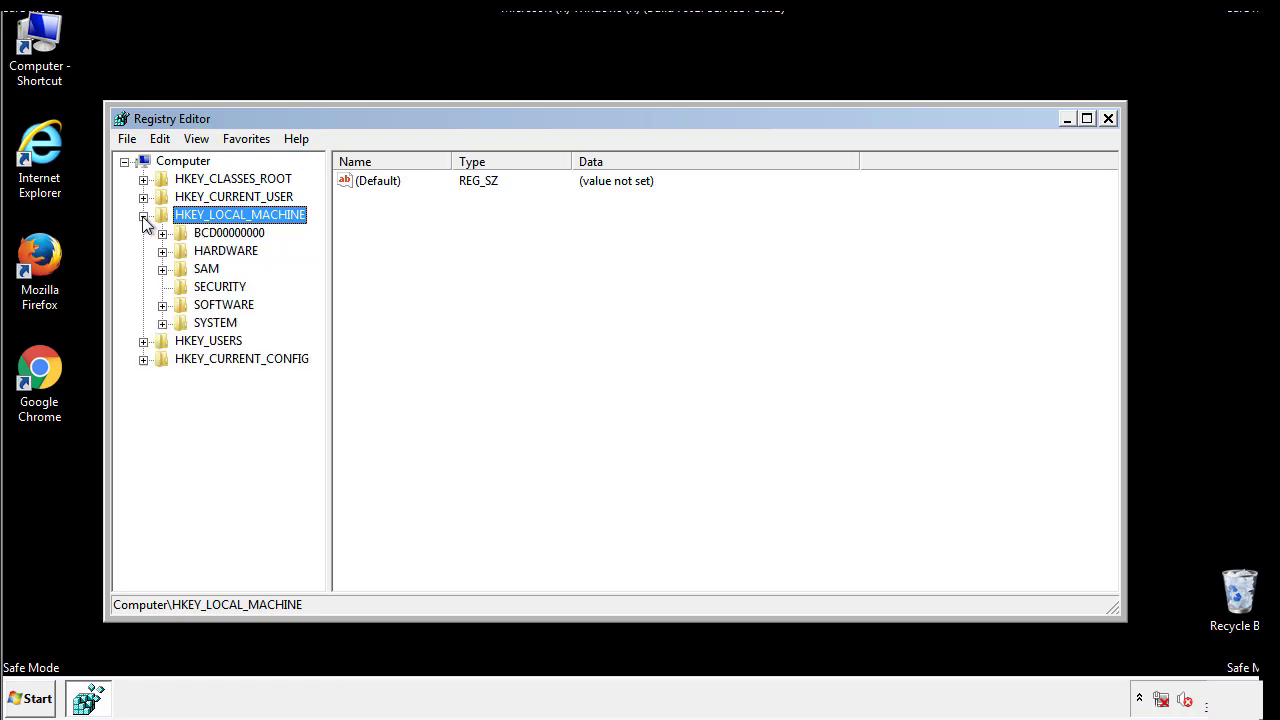
click(162, 305)
drag(315, 295, 317, 331)
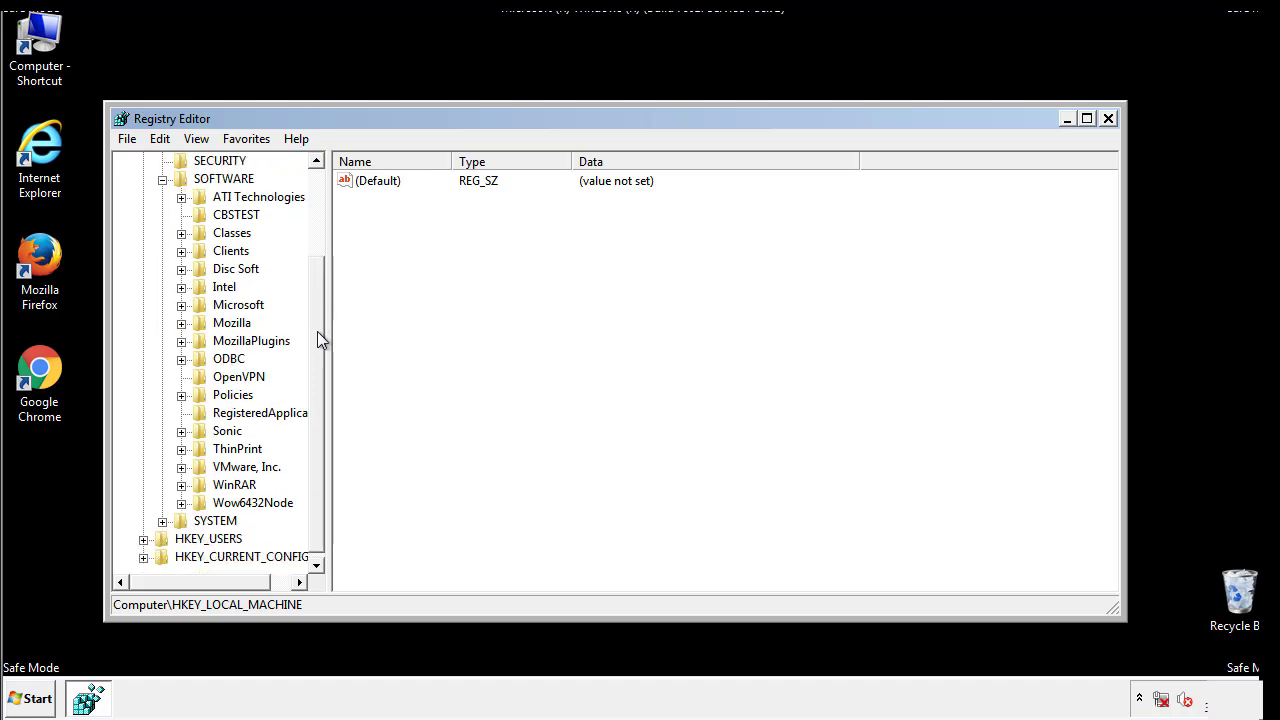
click(181, 305)
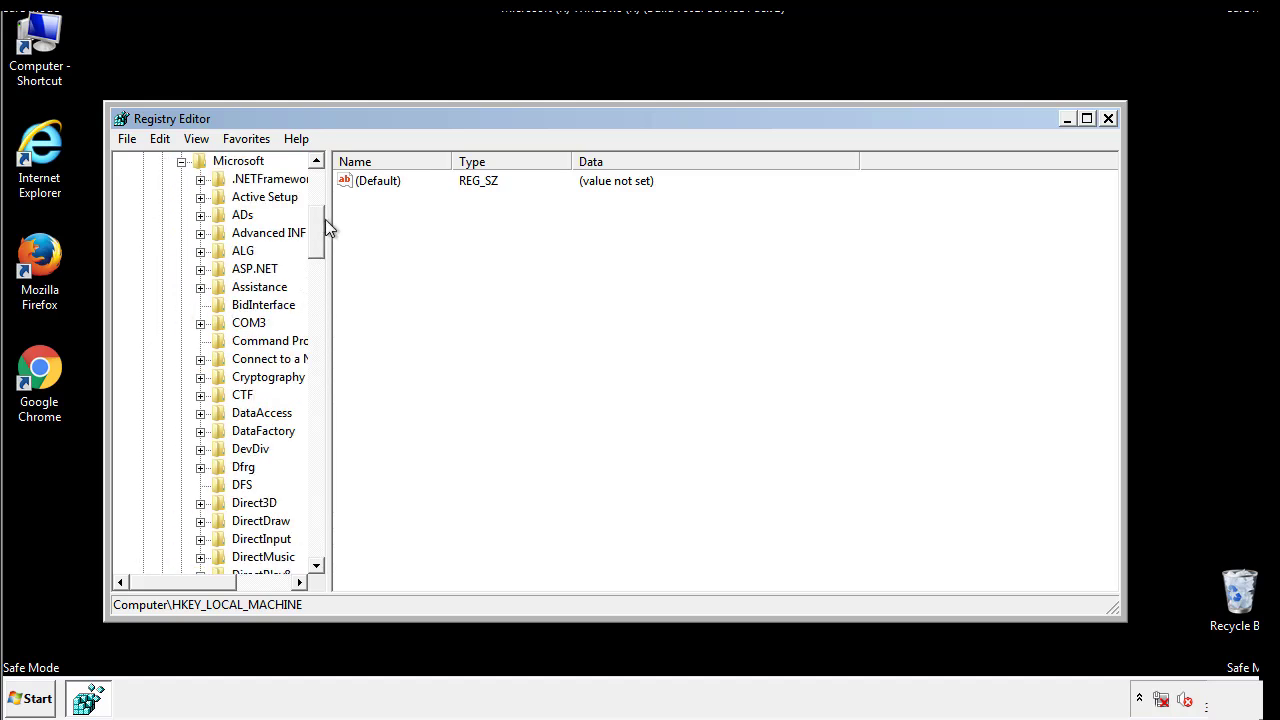
mouse_move(315, 245)
mouse_down()
mouse_move(320, 538)
mouse_move(320, 514)
mouse_up()
click(200, 305)
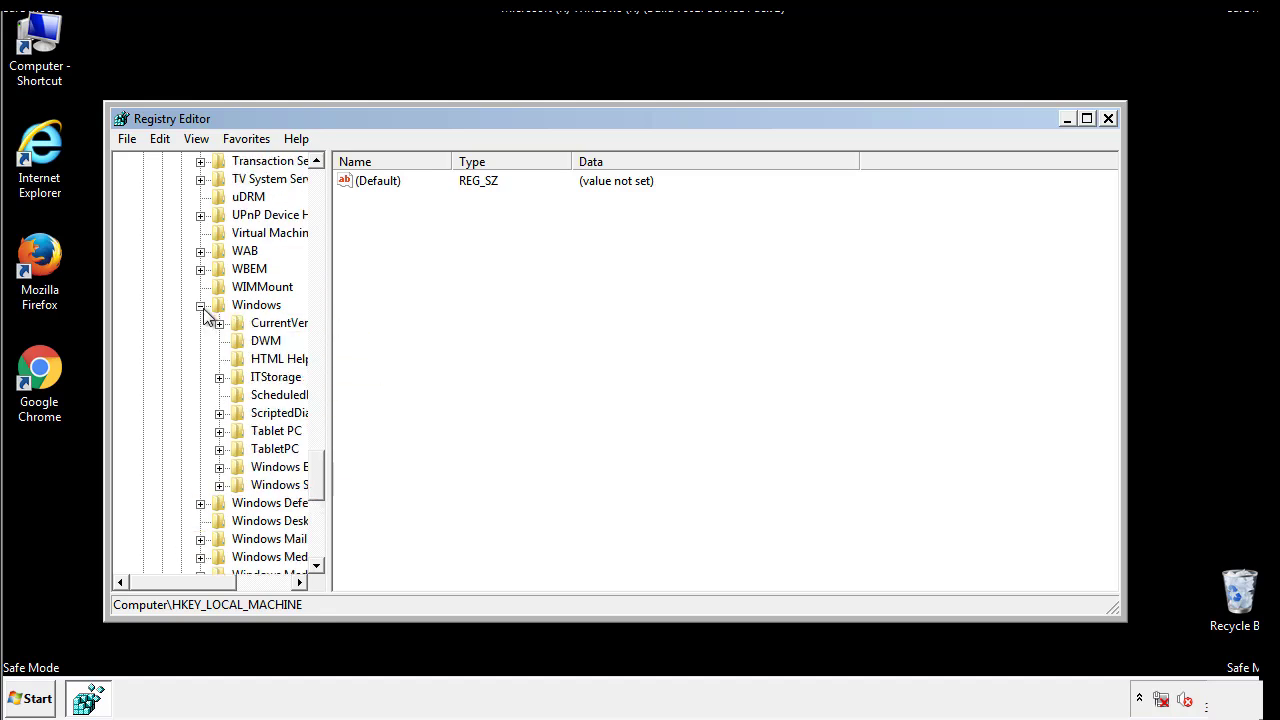
drag(175, 581, 204, 587)
click(164, 323)
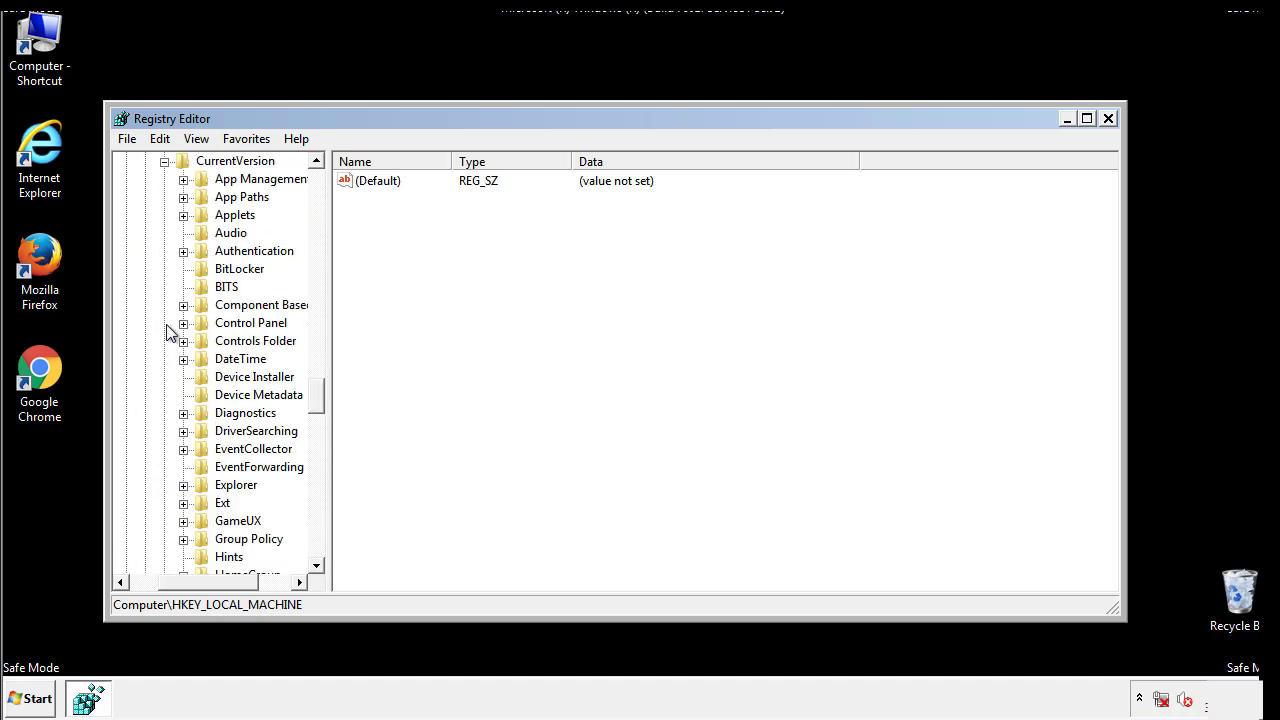
drag(321, 400, 316, 463)
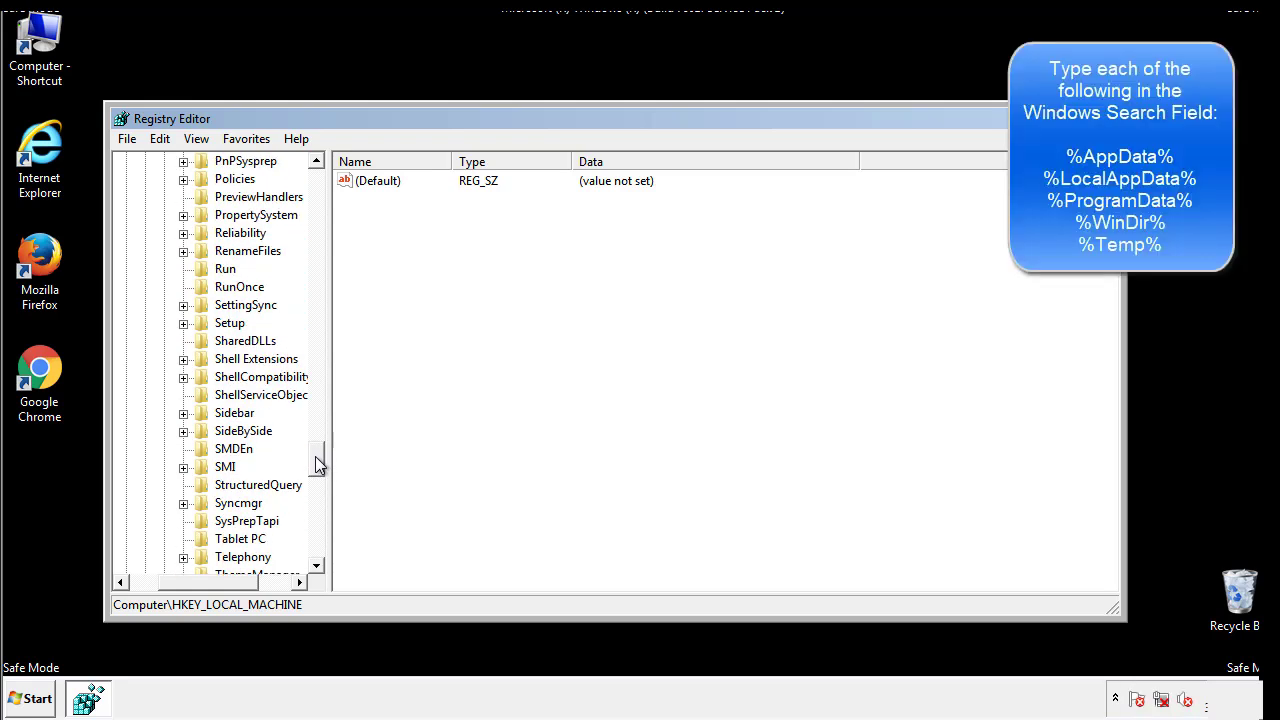
click(212, 272)
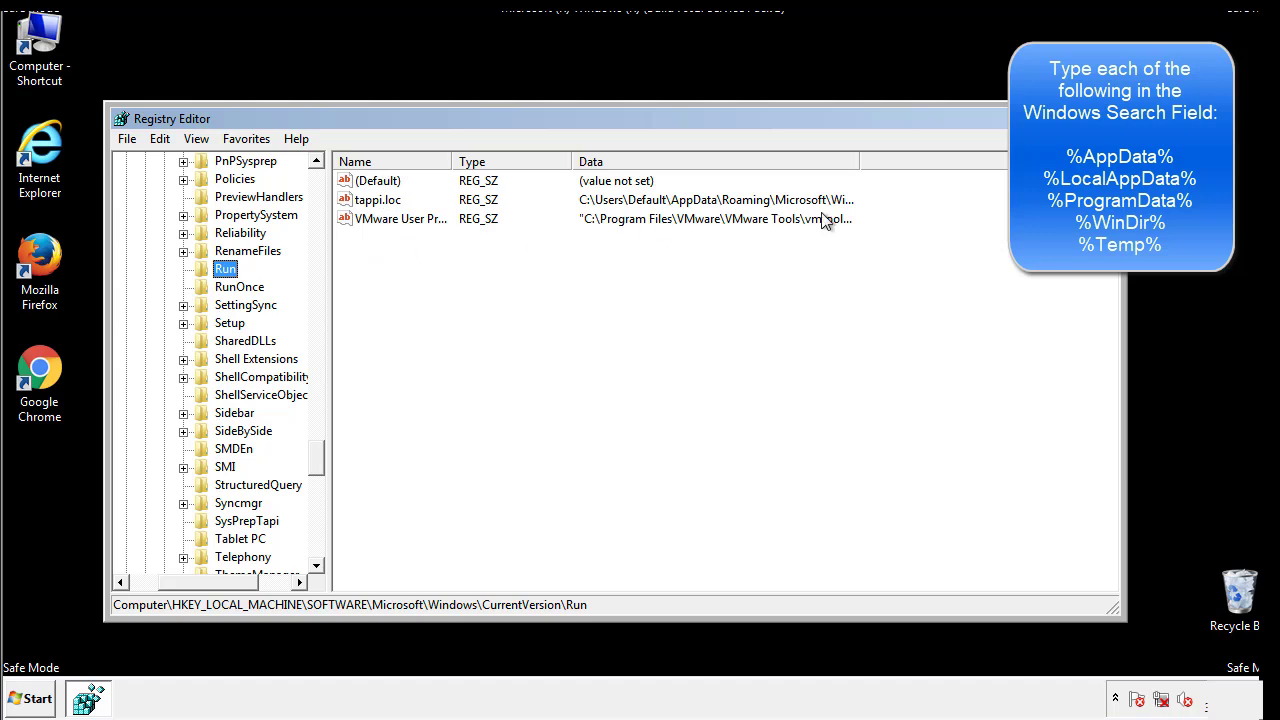
- Permanently delete the tappi.loc value from the Run key
click(379, 201)
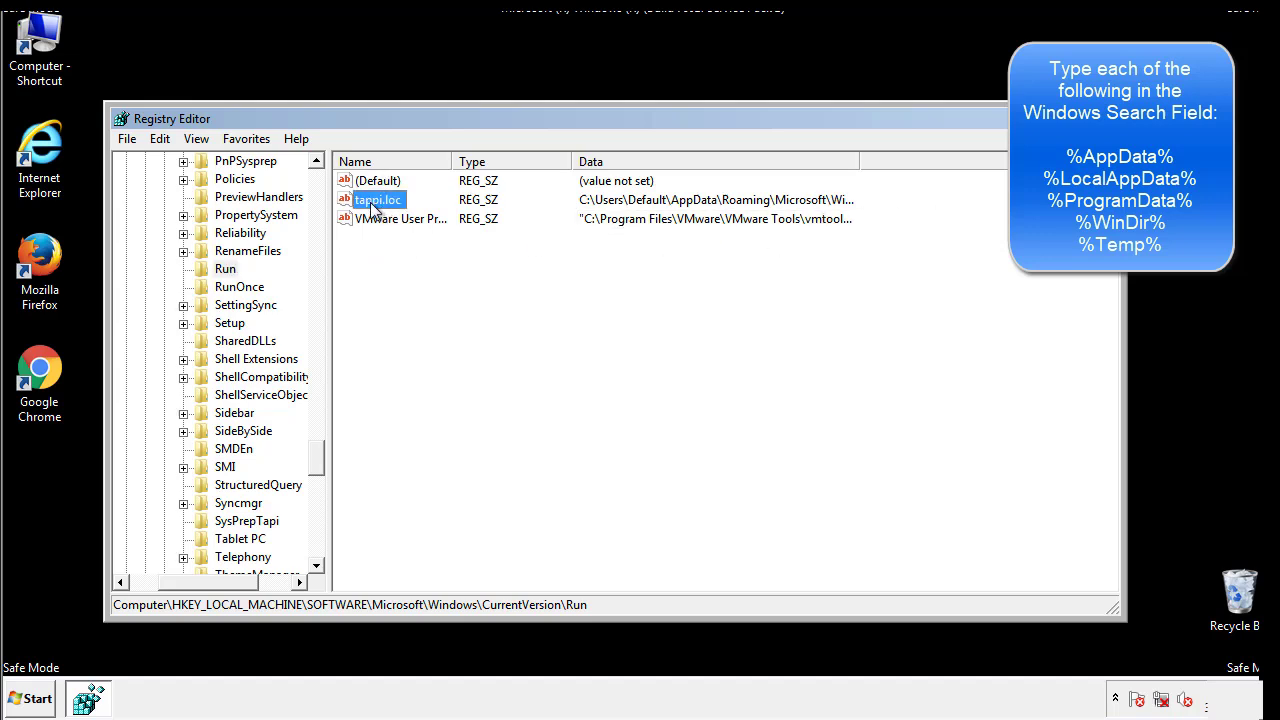
right_click(372, 202)
click(399, 260)
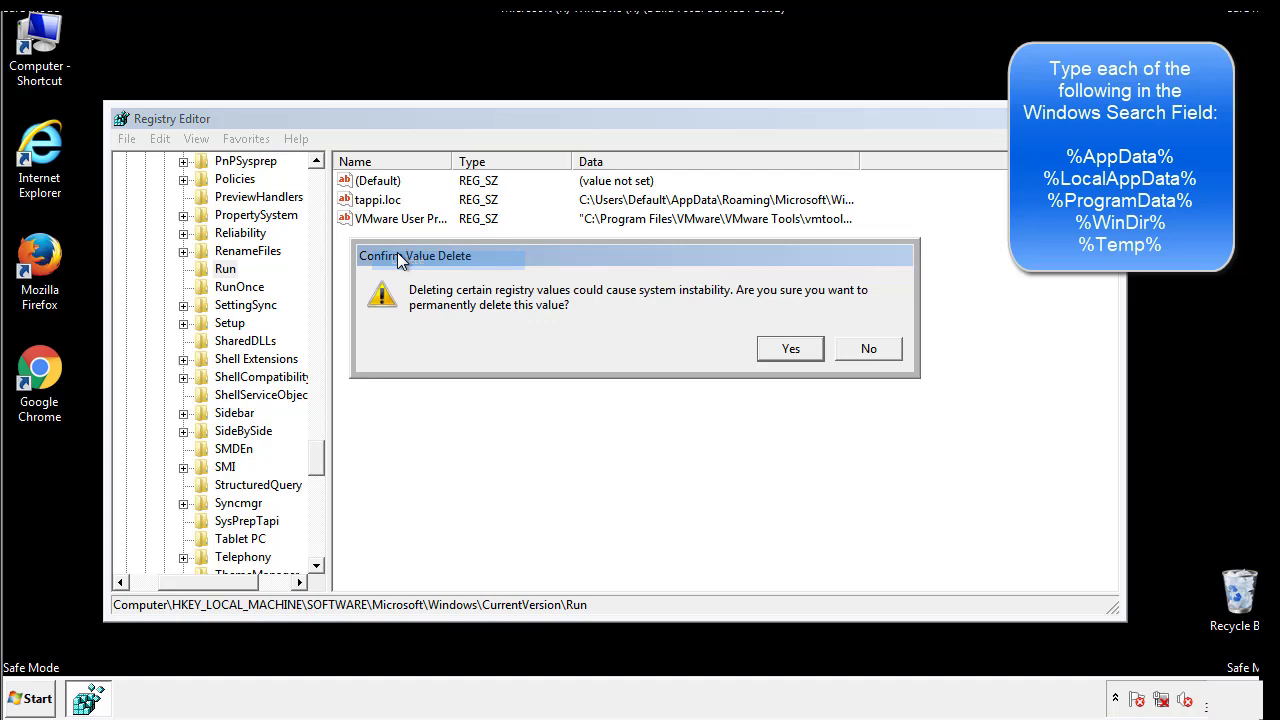
click(778, 350)
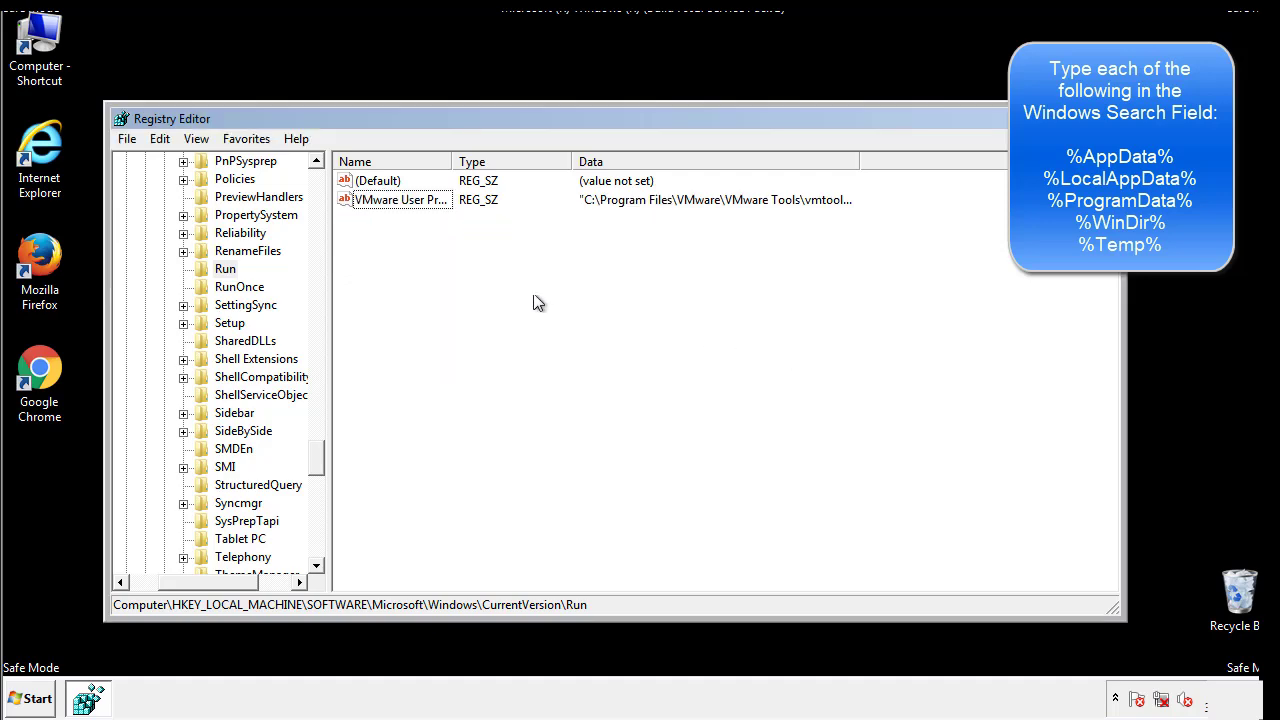
- Collapse the HKEY_LOCAL_MACHINE branch of the registry tree
drag(316, 456, 317, 545)
drag(245, 575, 155, 594)
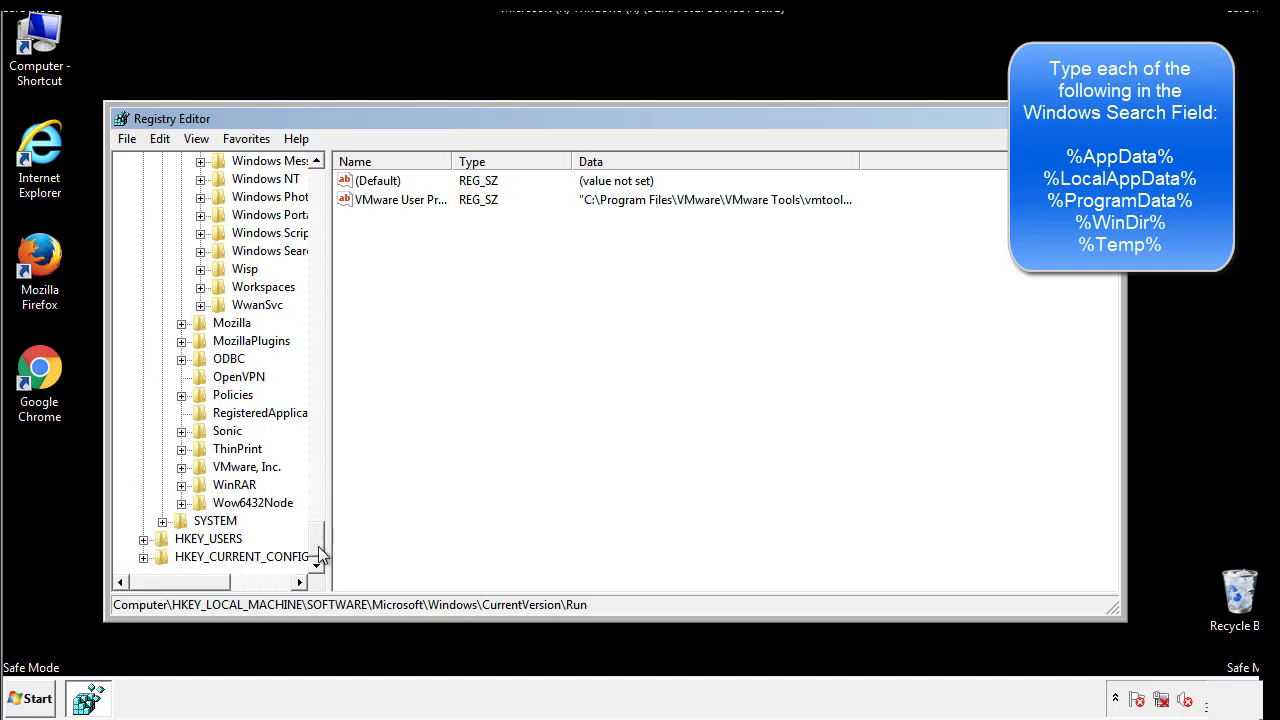
drag(320, 557, 326, 190)
click(145, 213)
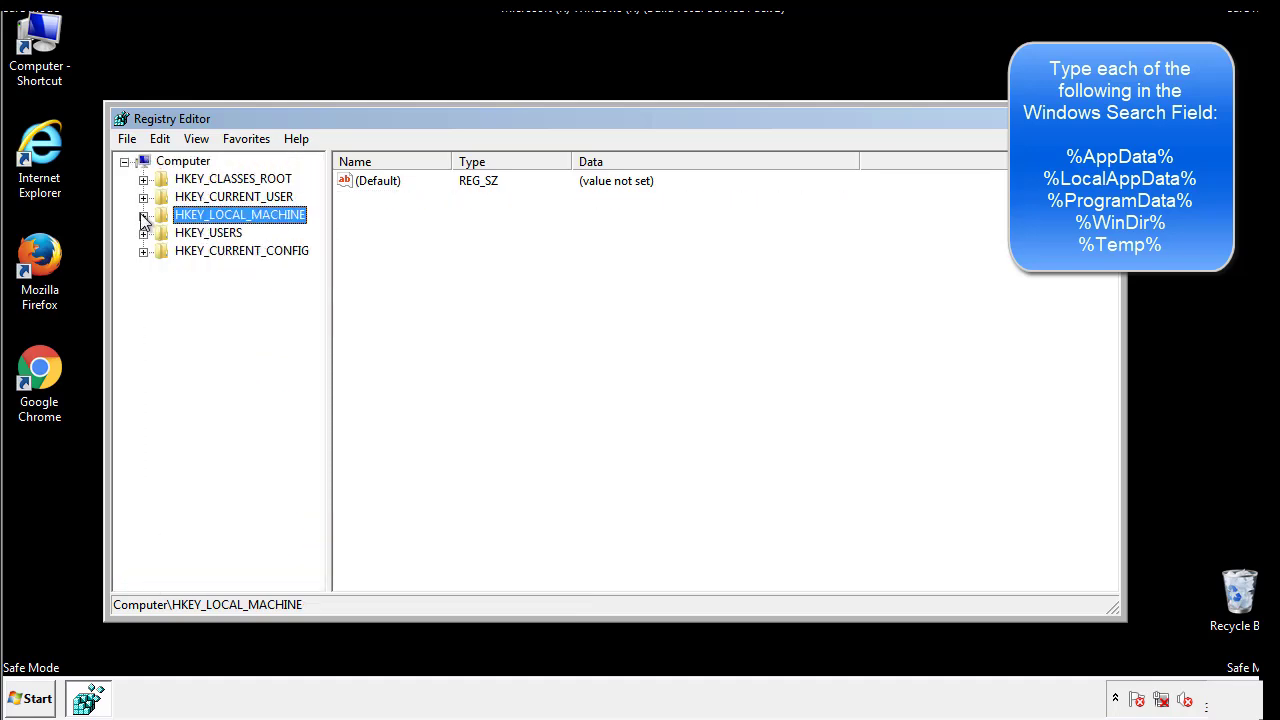
- Browse to HKEY_CURRENT_USER\Software\Microsoft\Windows\CurrentVersion\Run and check its values for suspicious startup entries
click(144, 197)
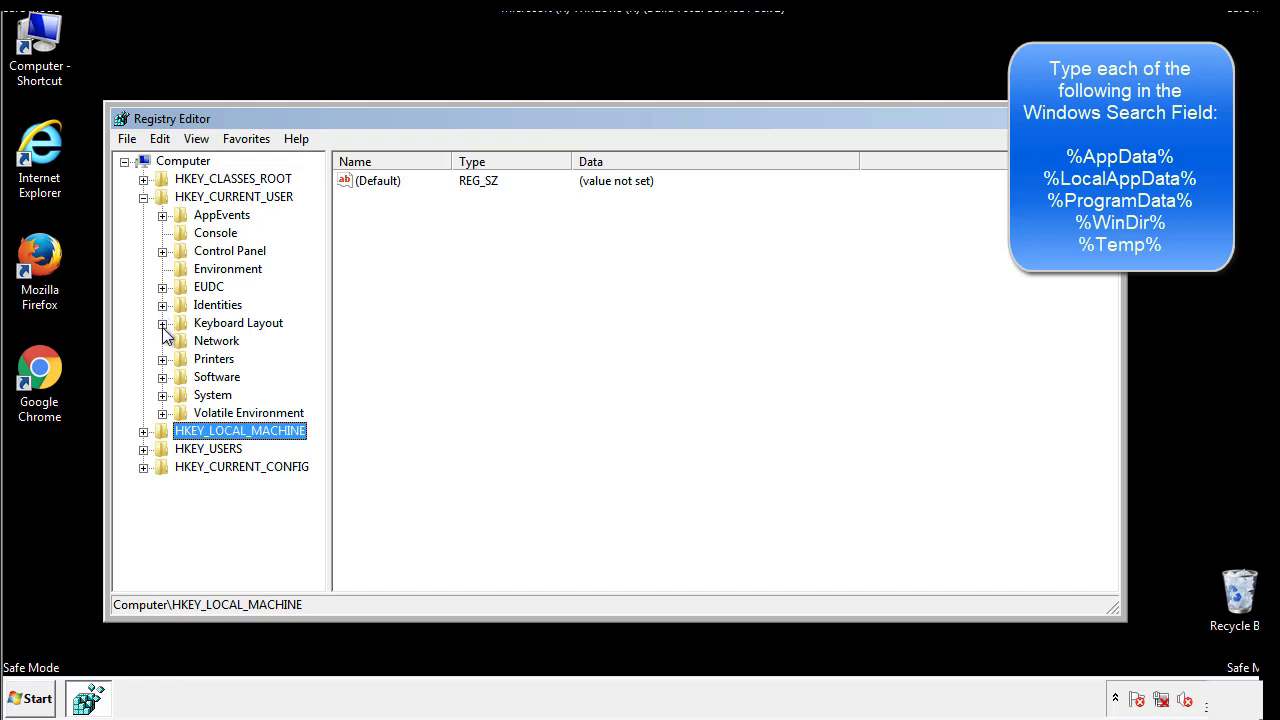
click(162, 377)
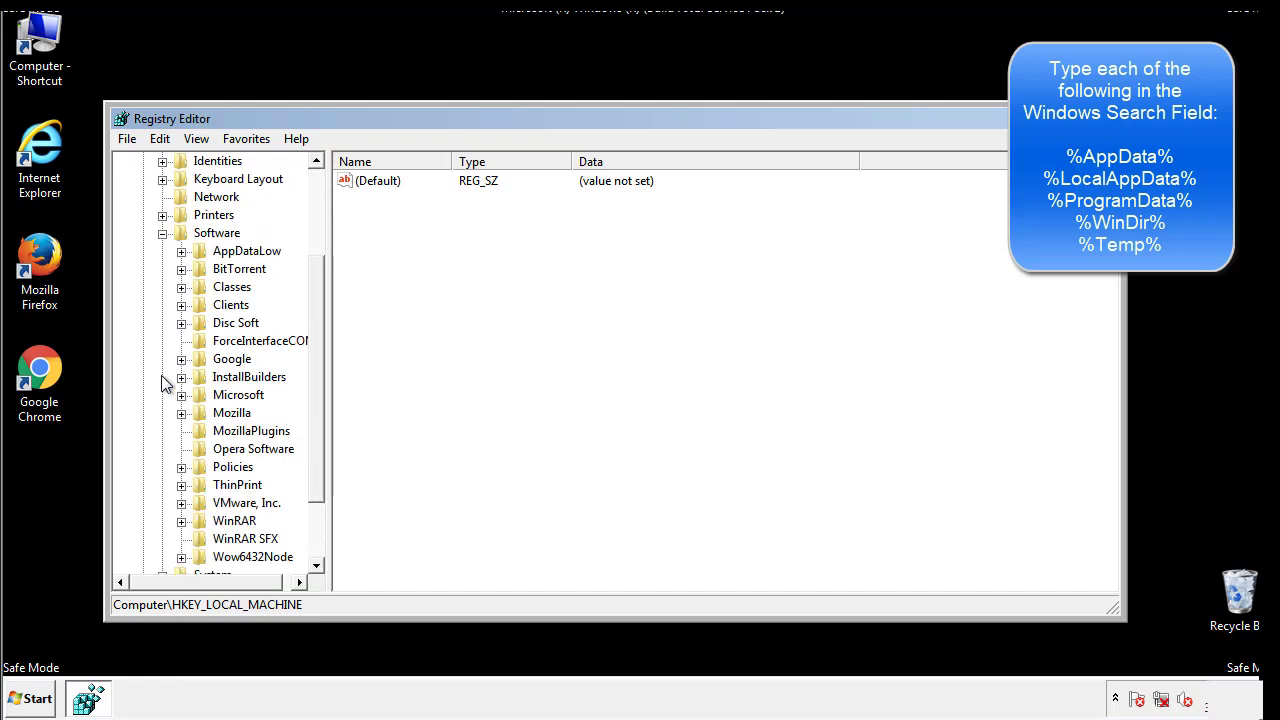
drag(314, 371, 318, 388)
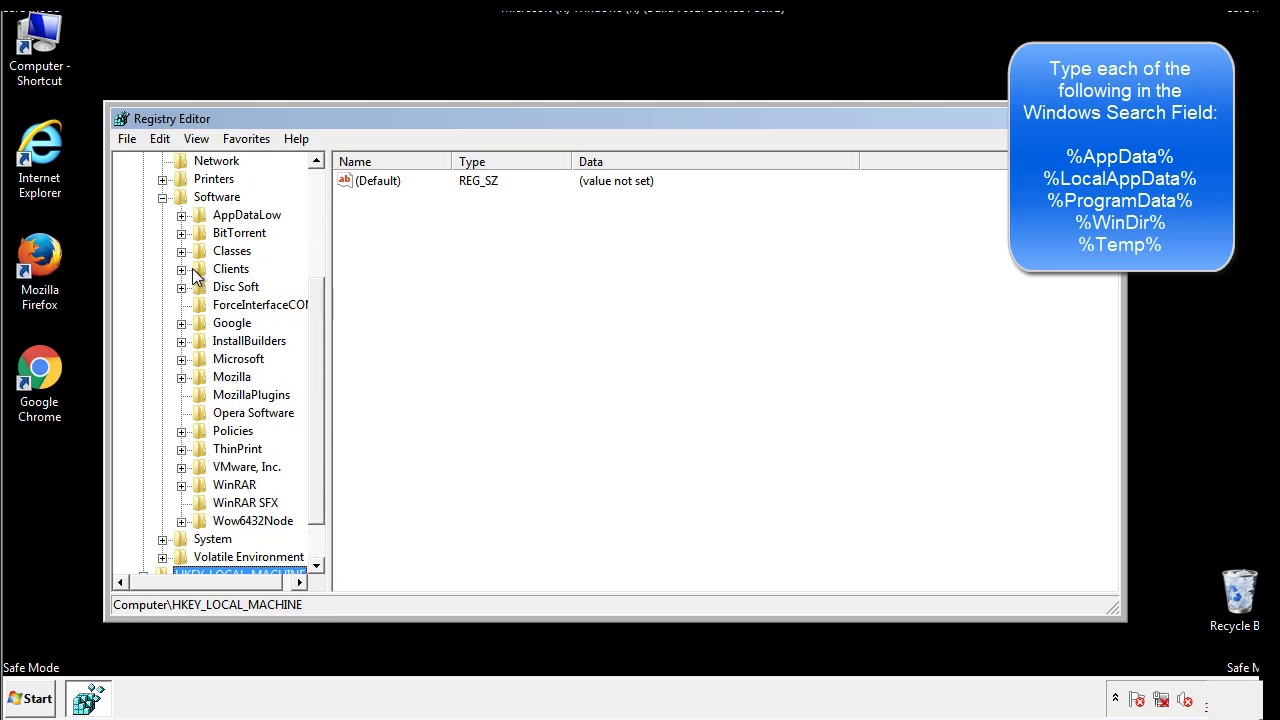
click(181, 359)
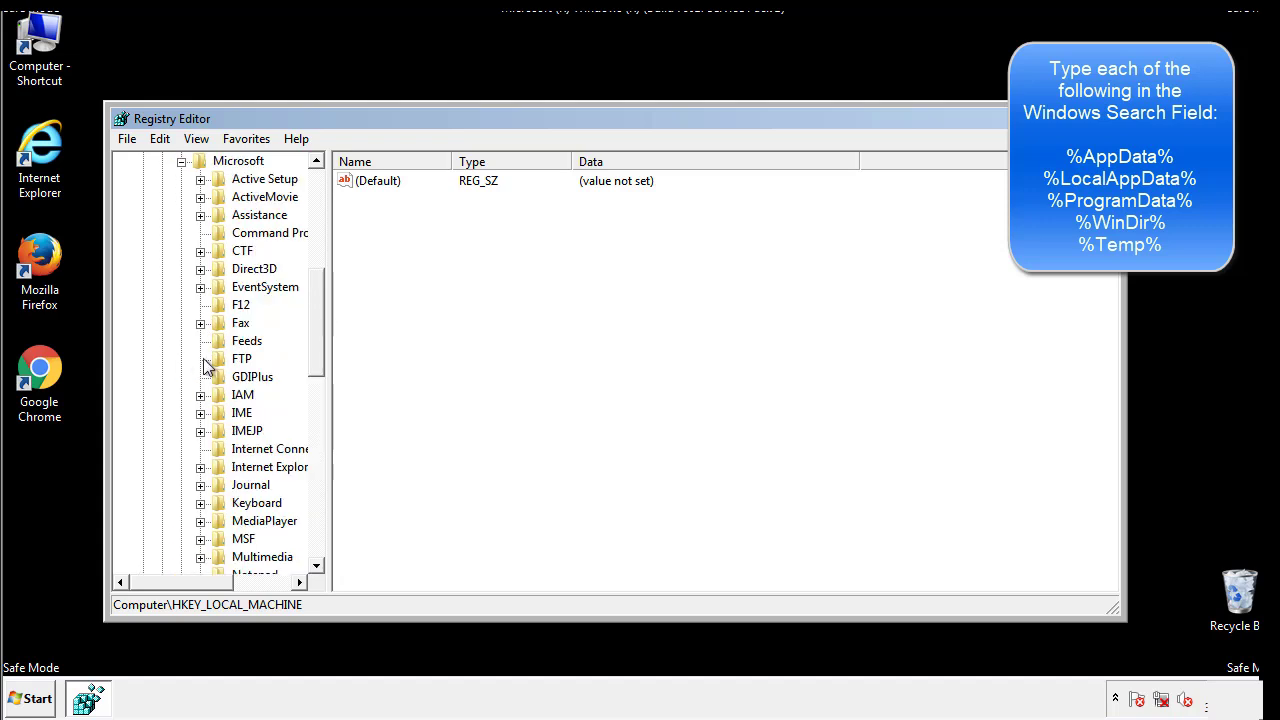
drag(314, 292, 315, 416)
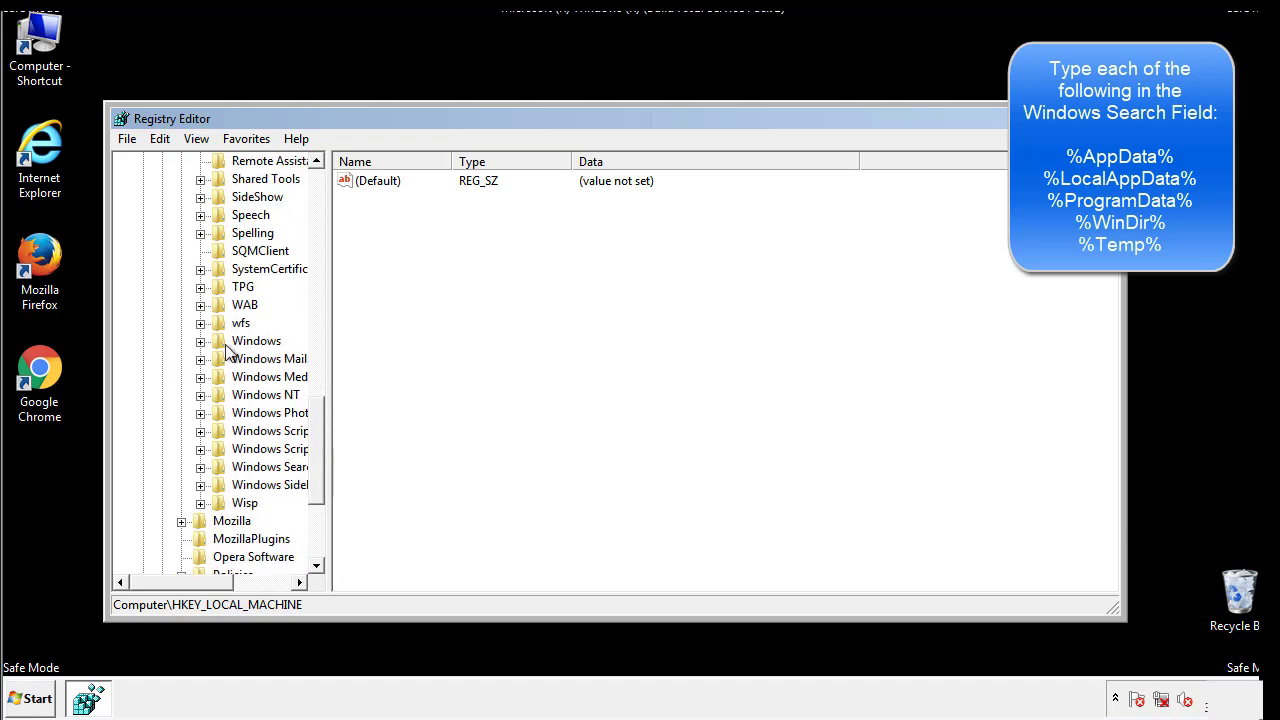
click(201, 341)
click(220, 360)
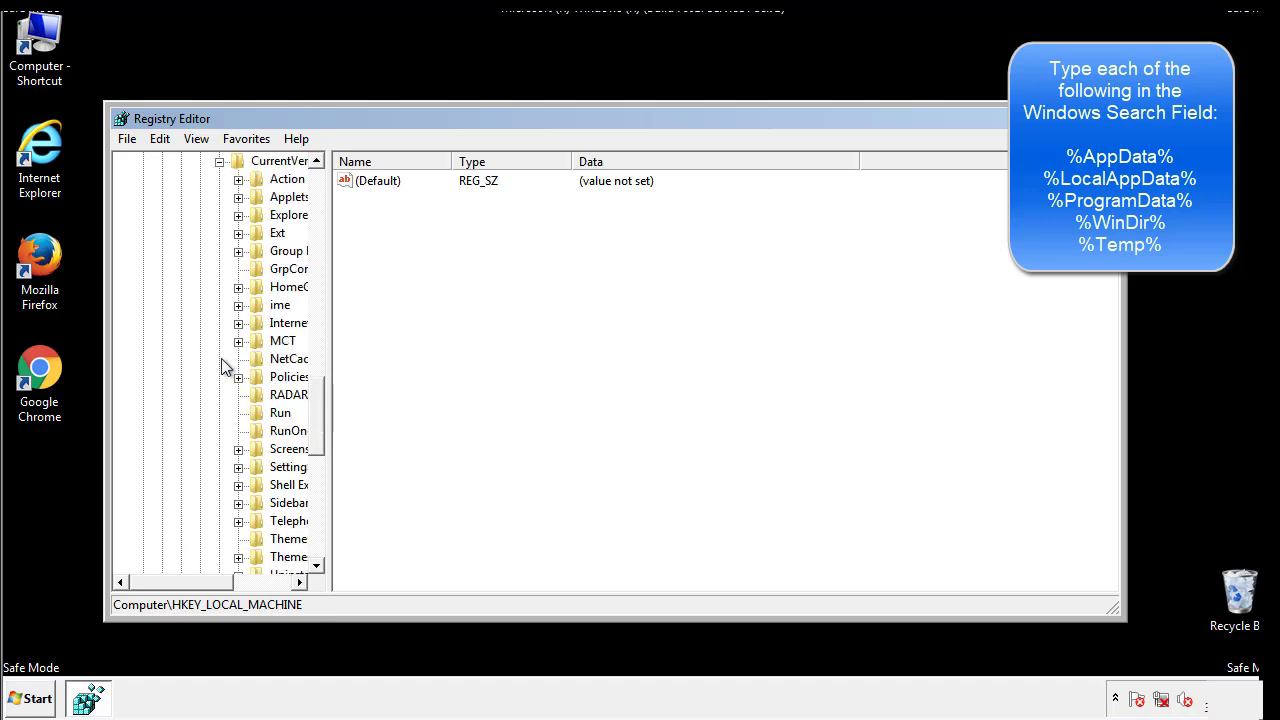
drag(195, 587, 225, 582)
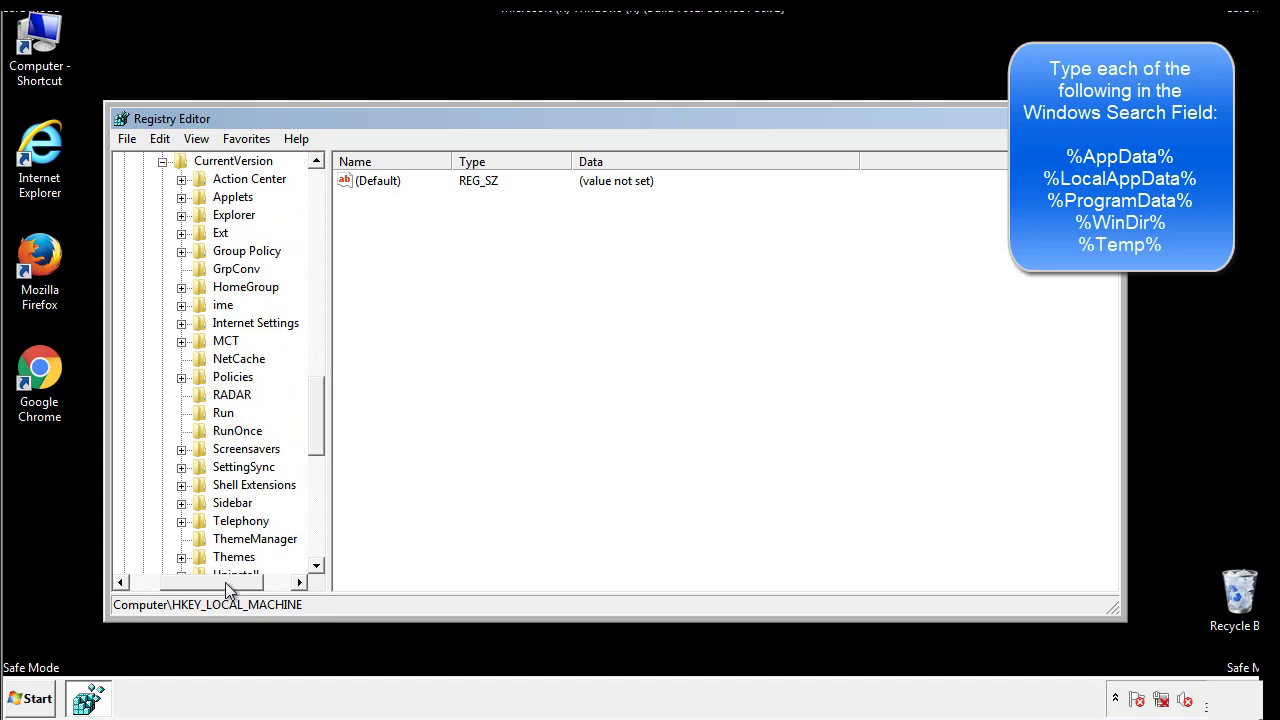
click(222, 413)
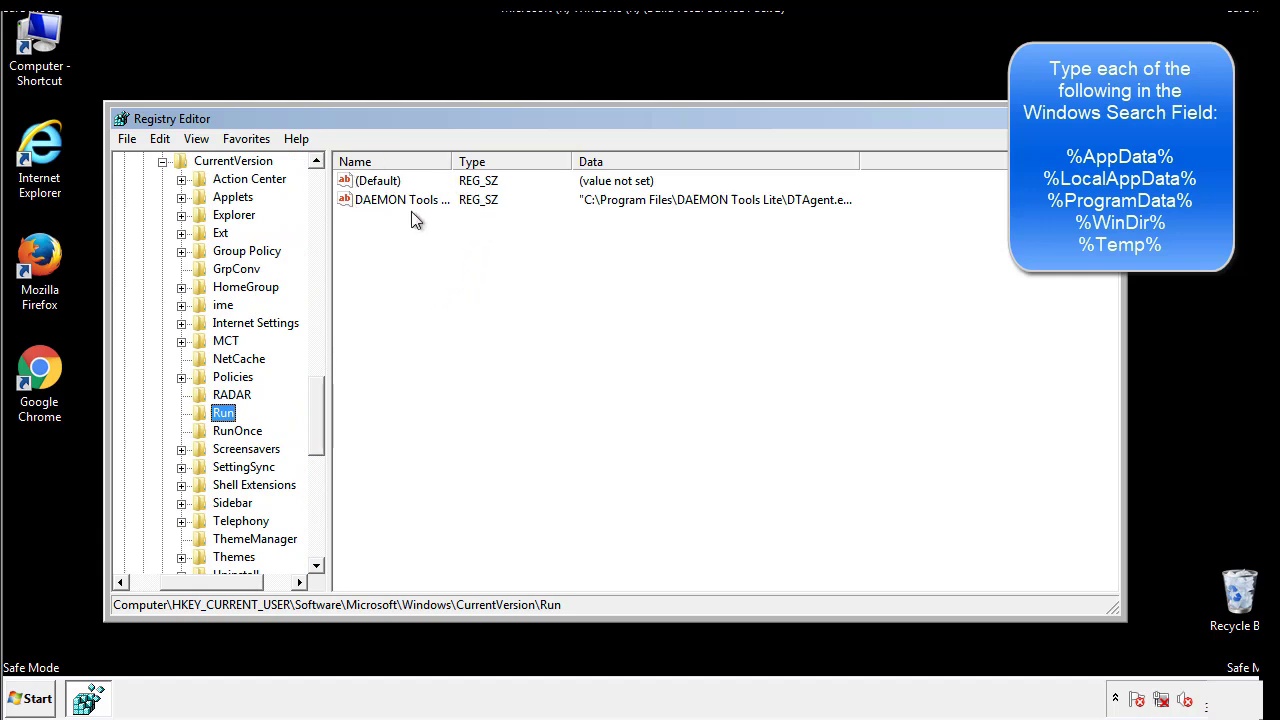
click(548, 233)
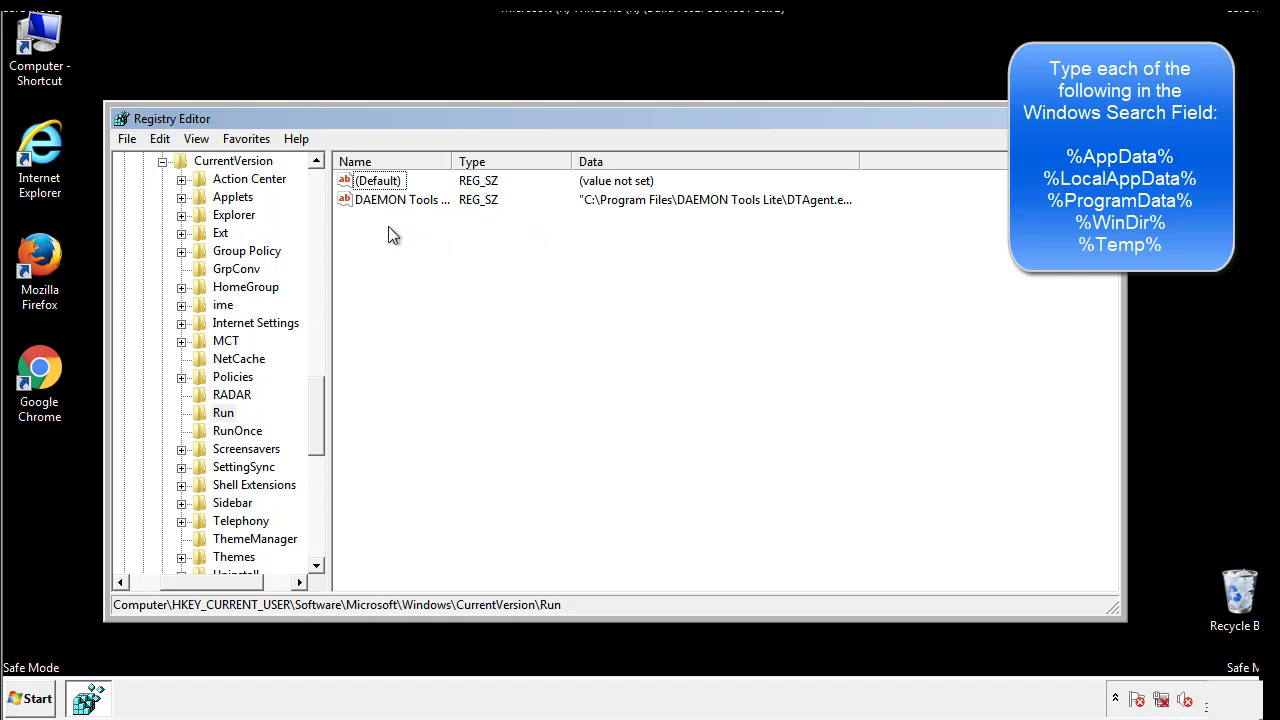
drag(386, 236, 420, 230)
- Collapse the Windows key under HKEY_CURRENT_USER\Software\Microsoft in the registry tree
drag(219, 578, 187, 581)
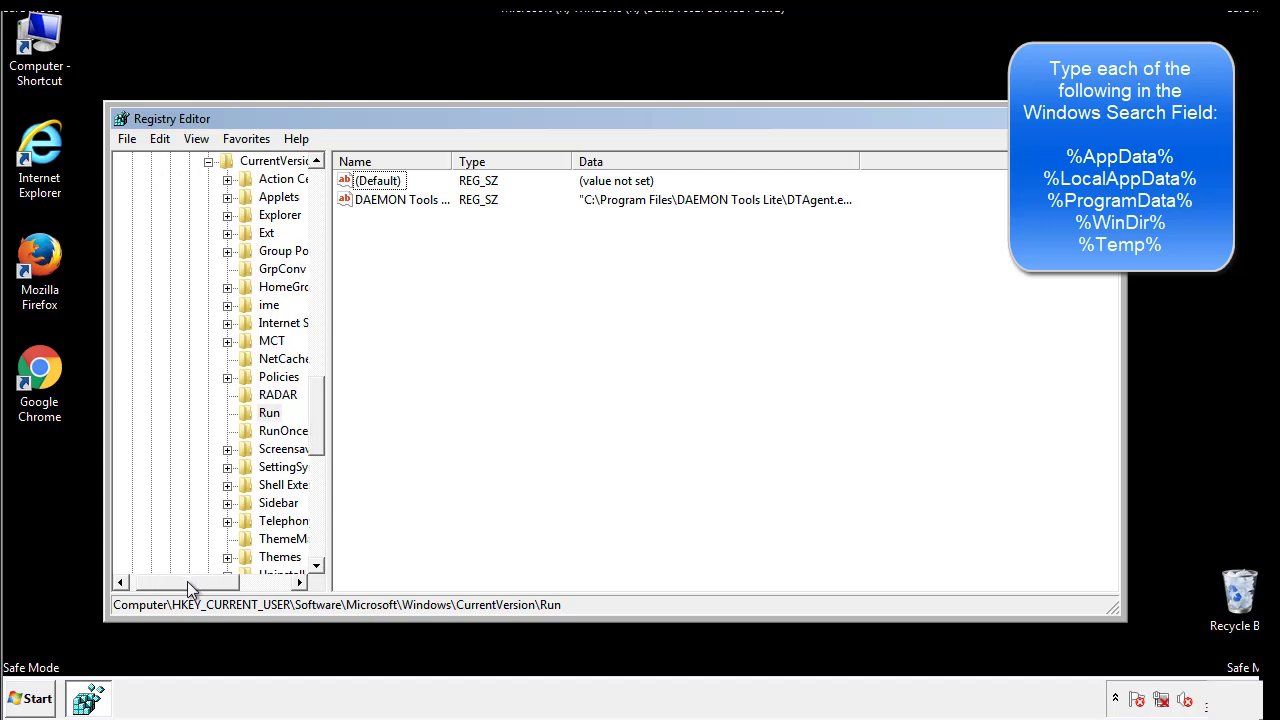
drag(324, 436, 316, 418)
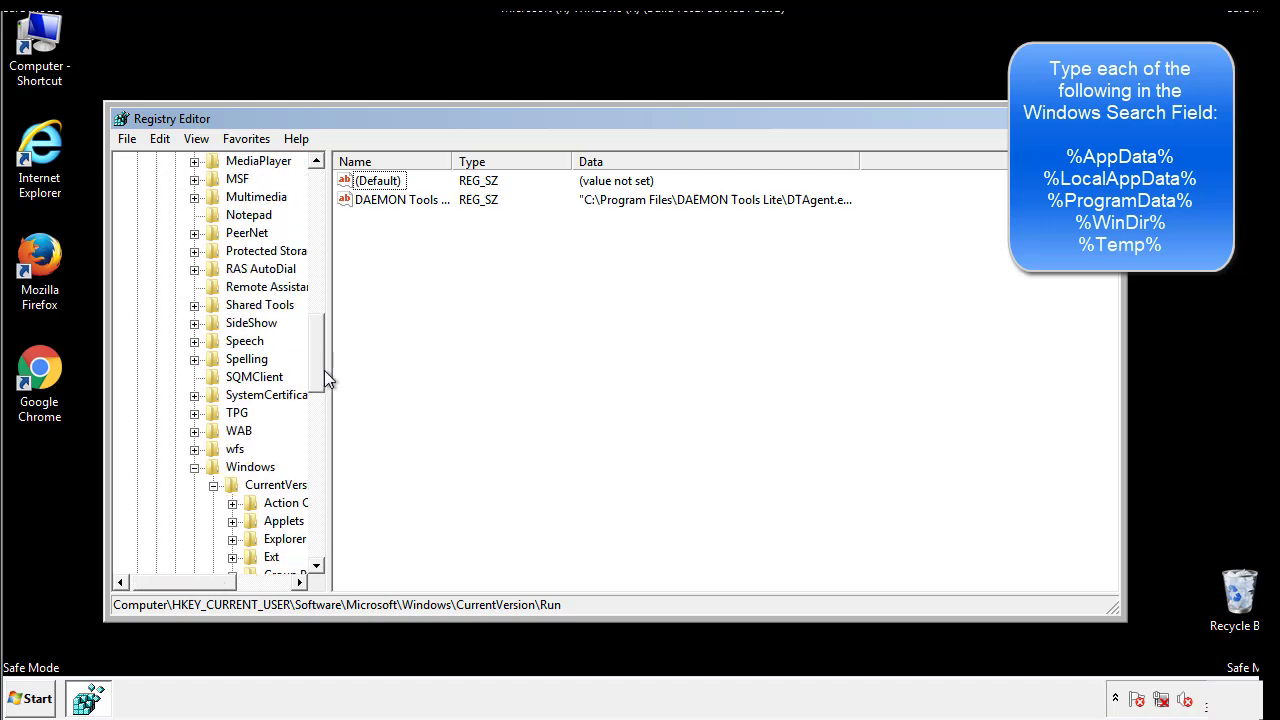
click(195, 468)
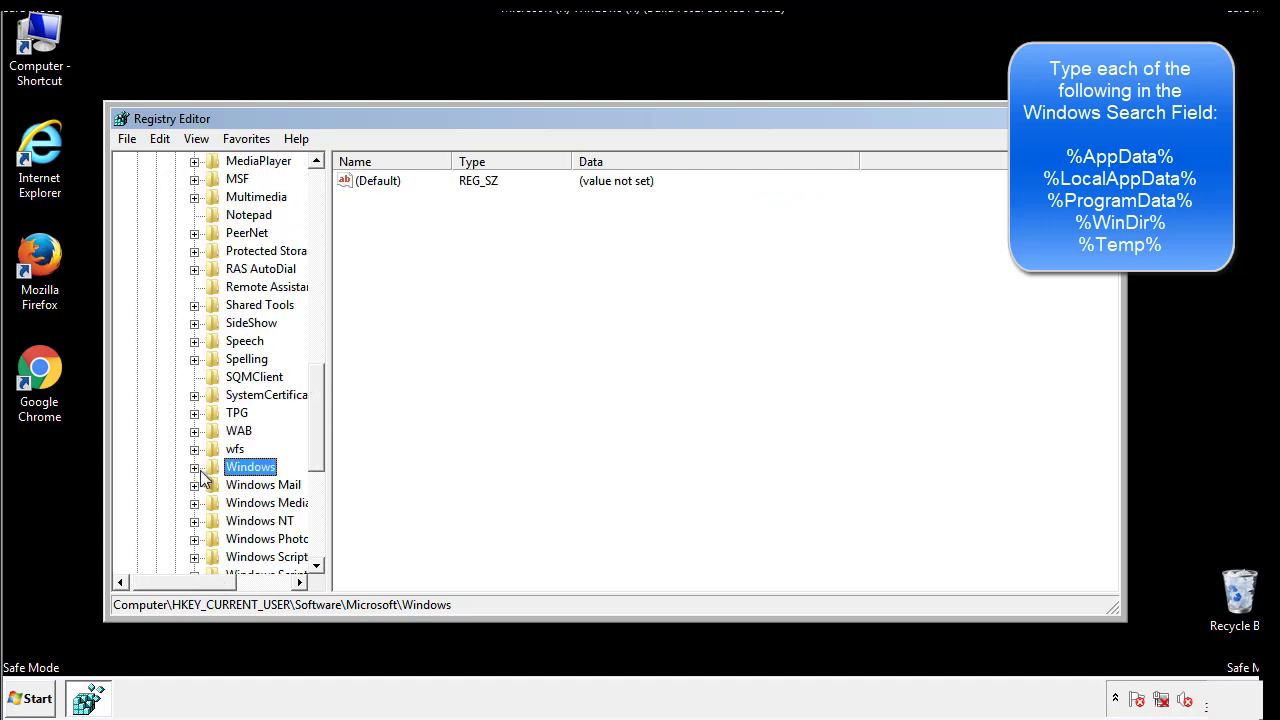
drag(321, 445, 322, 247)
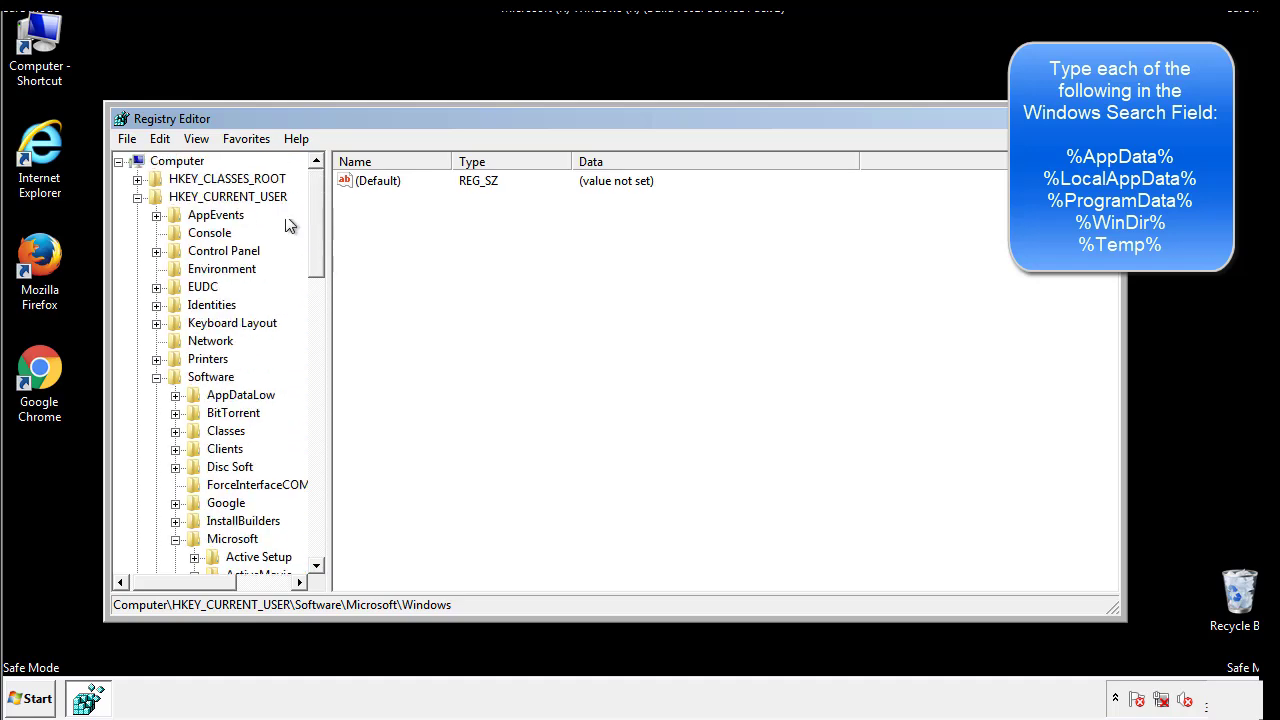
- Search the registry's keys, values and data for %temp%
click(160, 139)
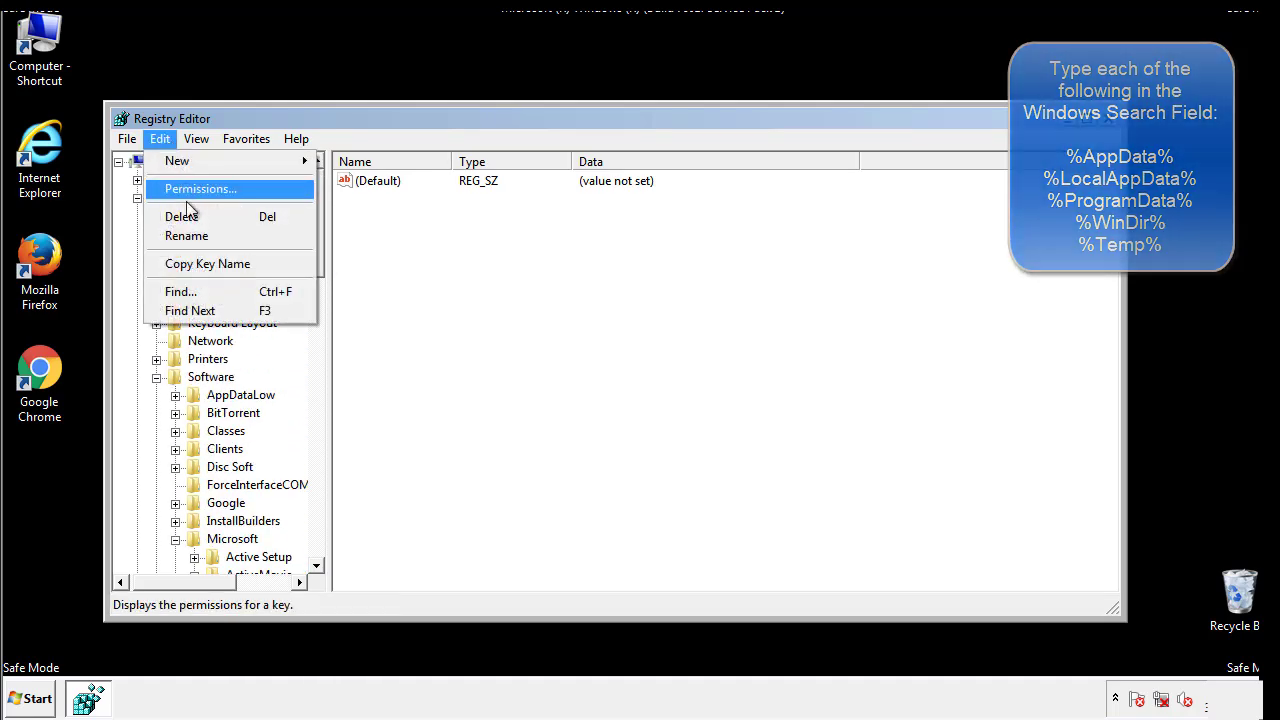
click(181, 291)
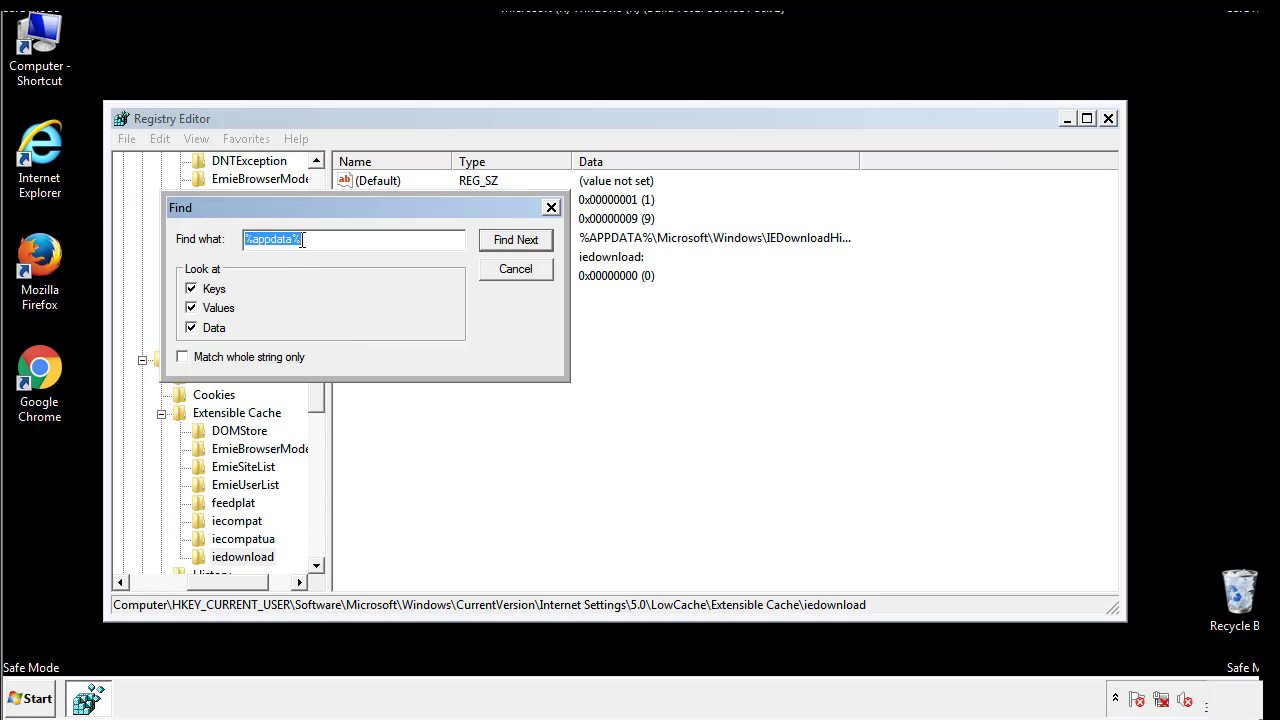
text(%temp%)
key(Return)
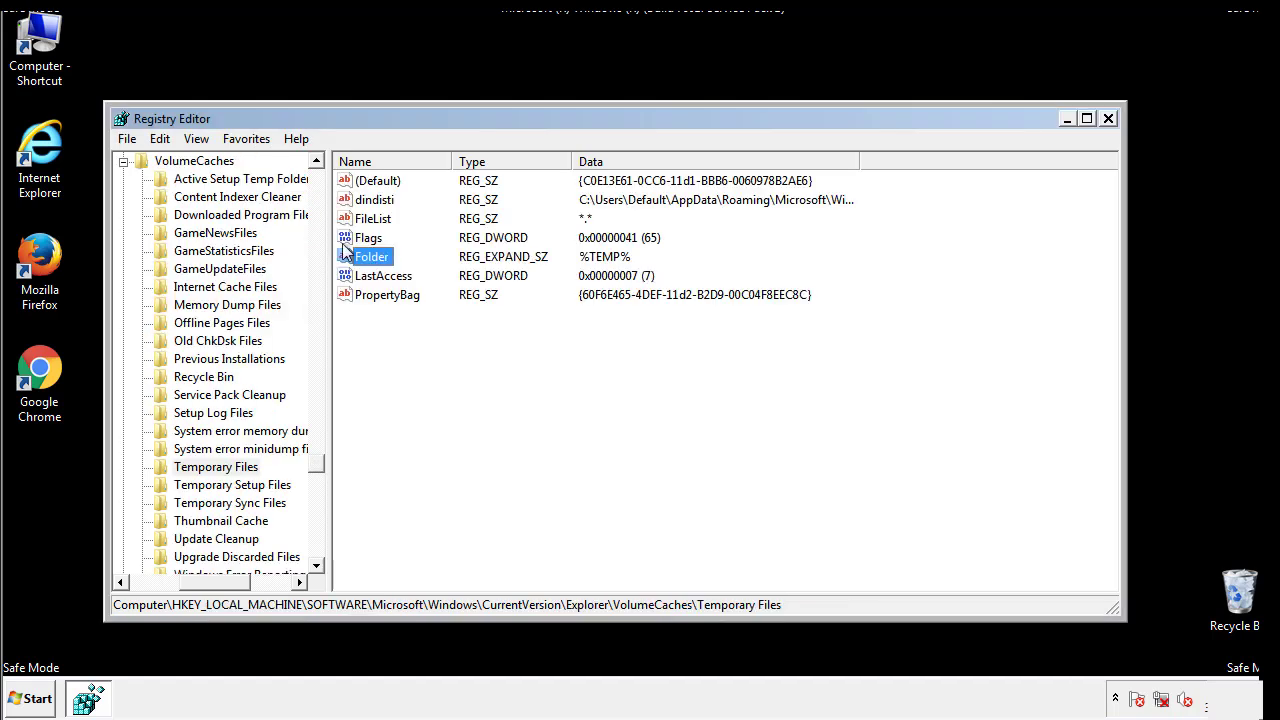
- Permanently delete all values in the VolumeCaches\Temporary Files key and close the Registry Editor
click(523, 347)
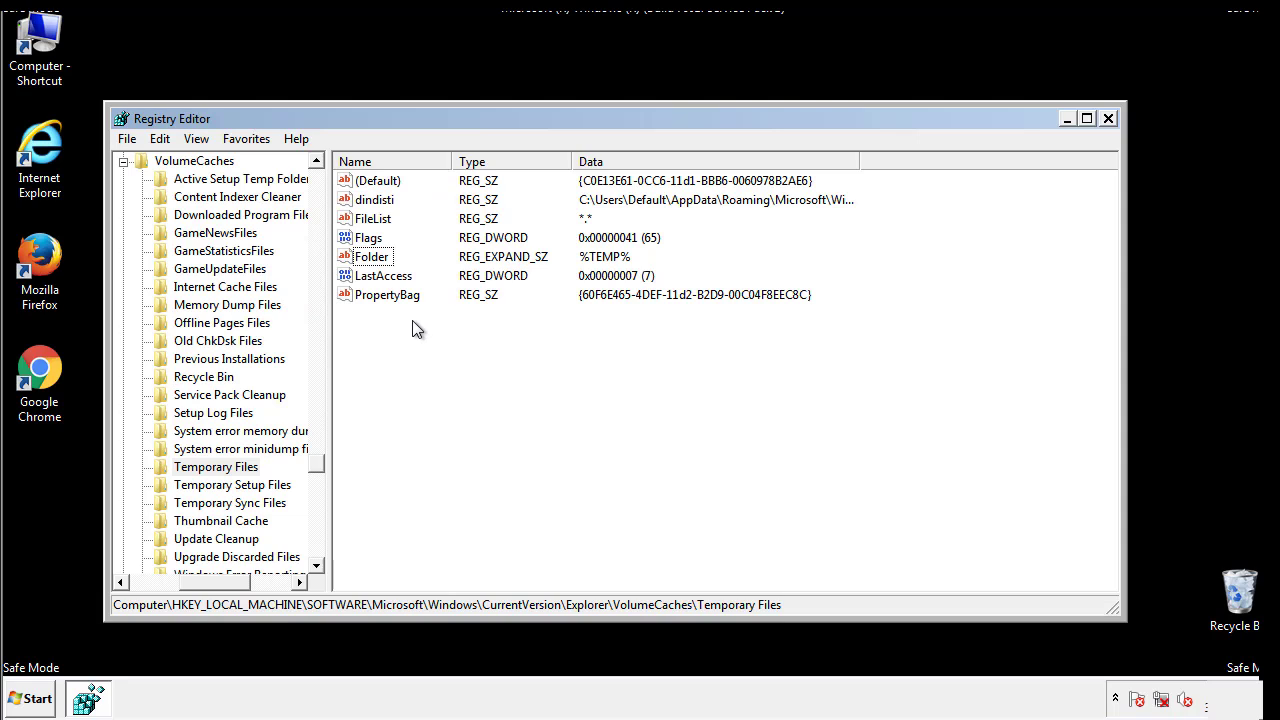
drag(411, 321, 360, 180)
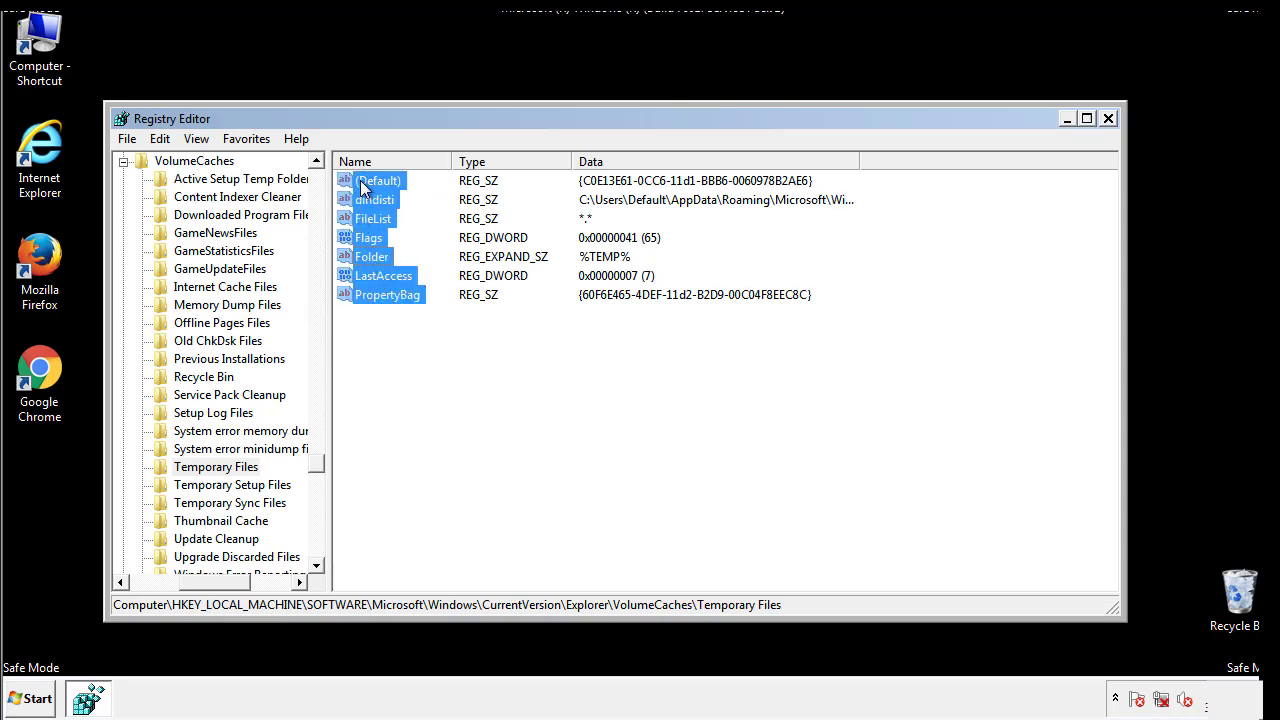
right_click(361, 180)
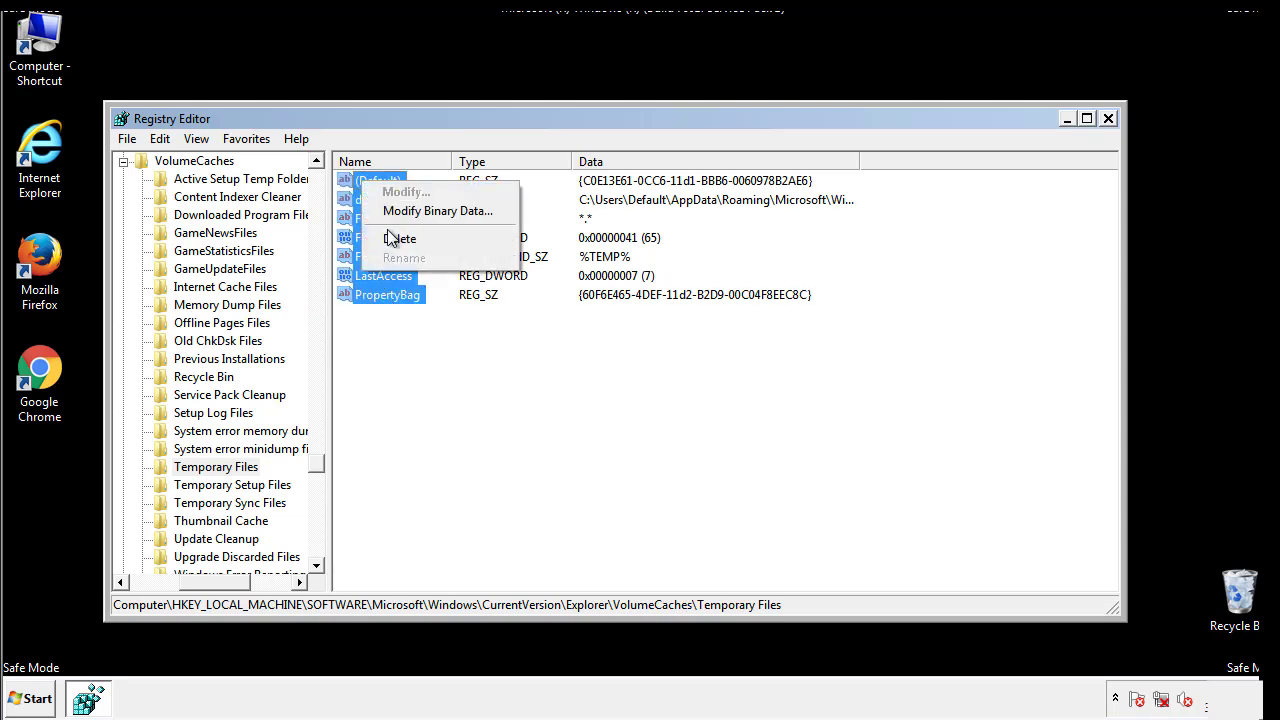
click(390, 240)
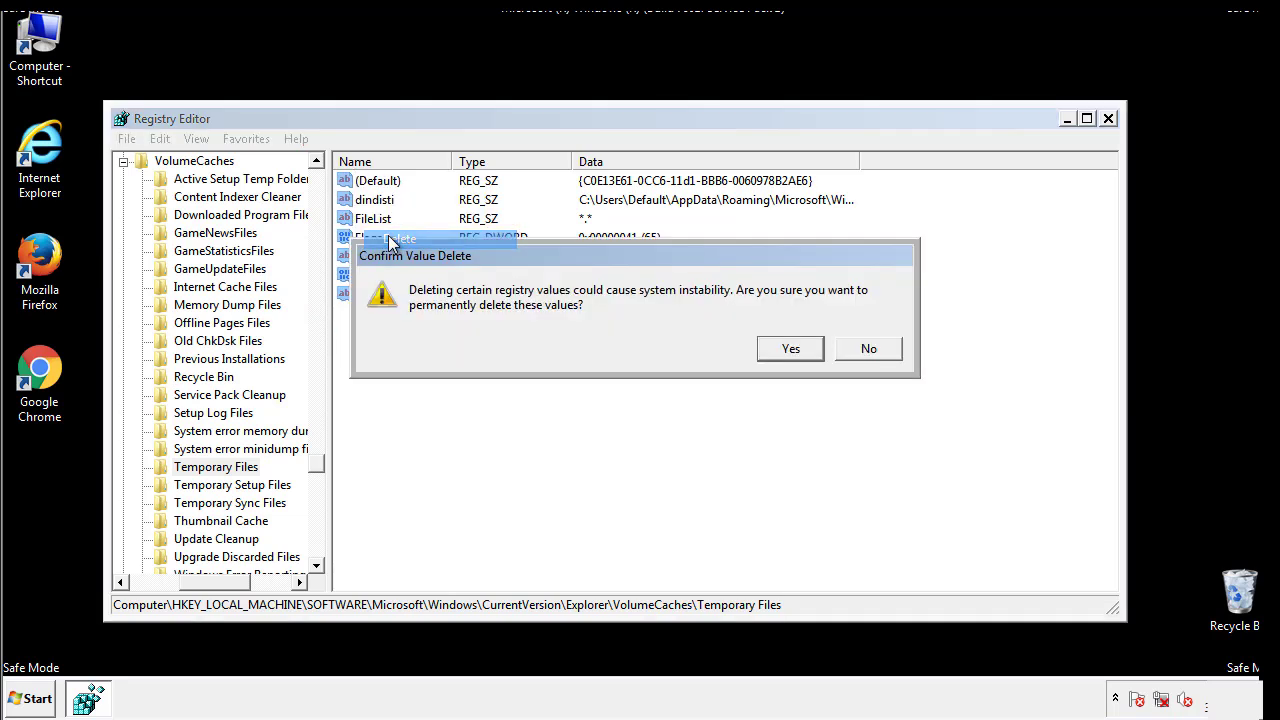
click(814, 350)
click(441, 240)
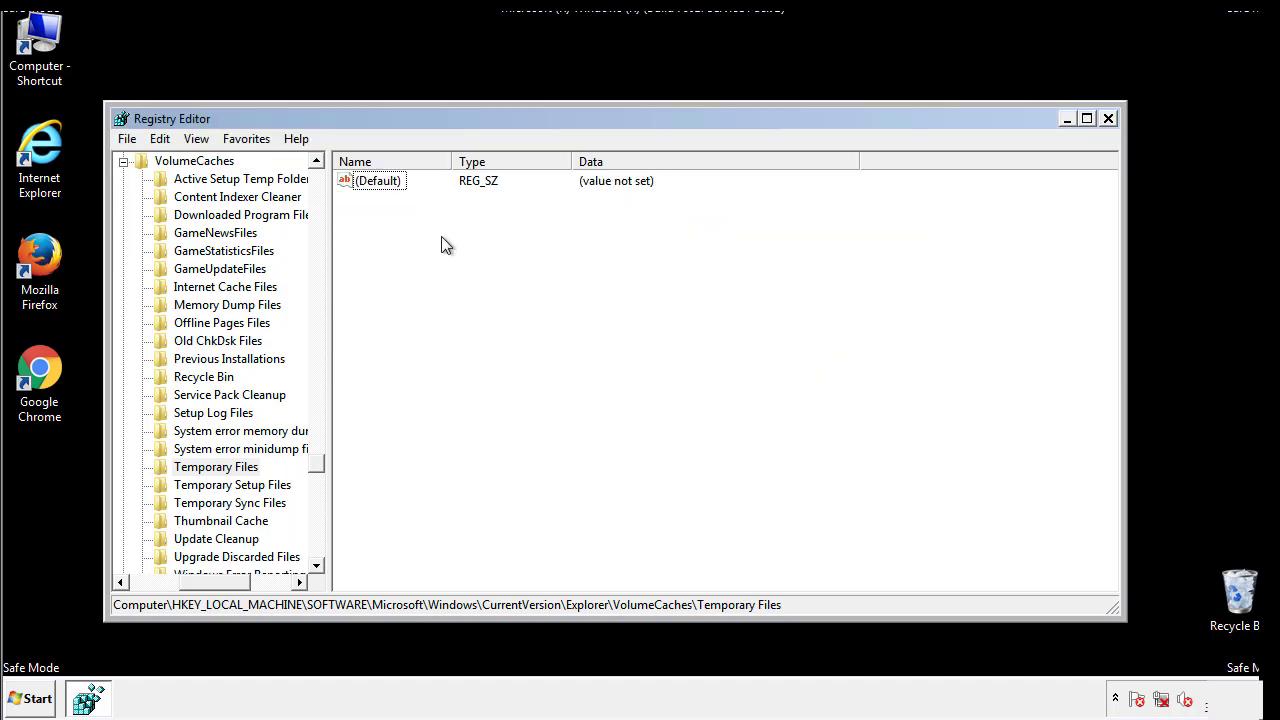
click(1109, 119)
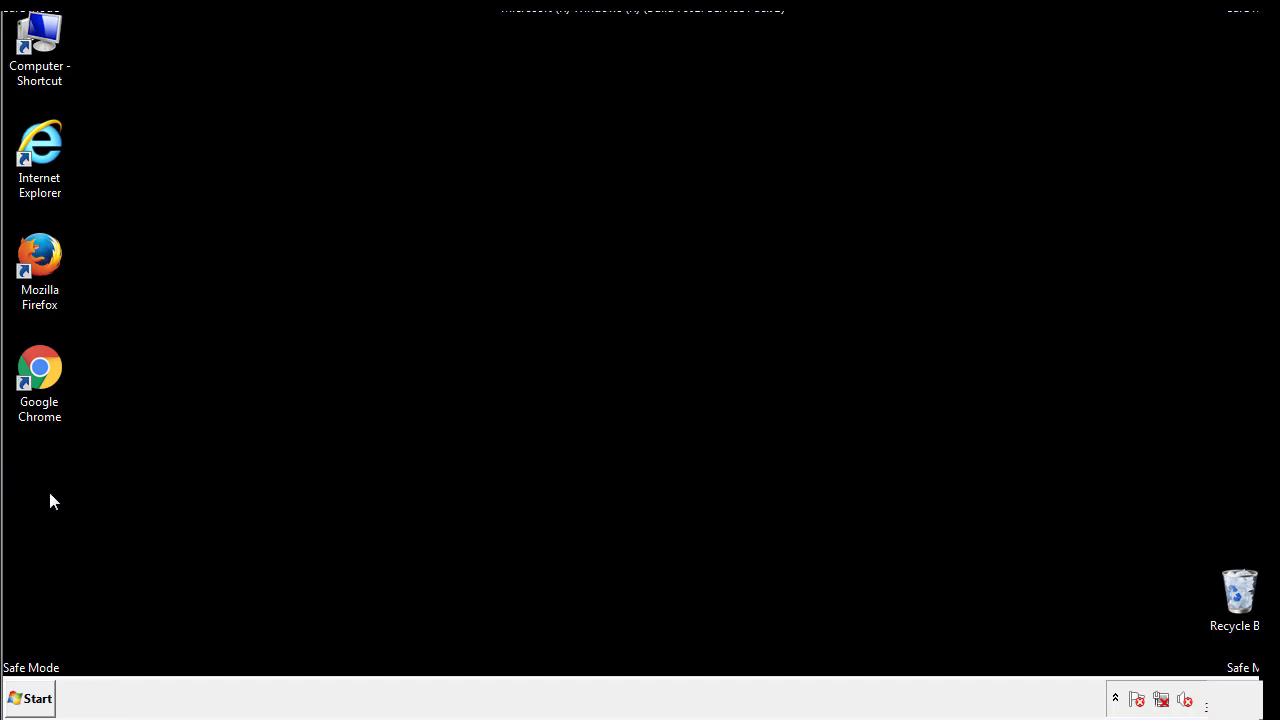
- Open the System Configuration utility by running msconfig
click(27, 700)
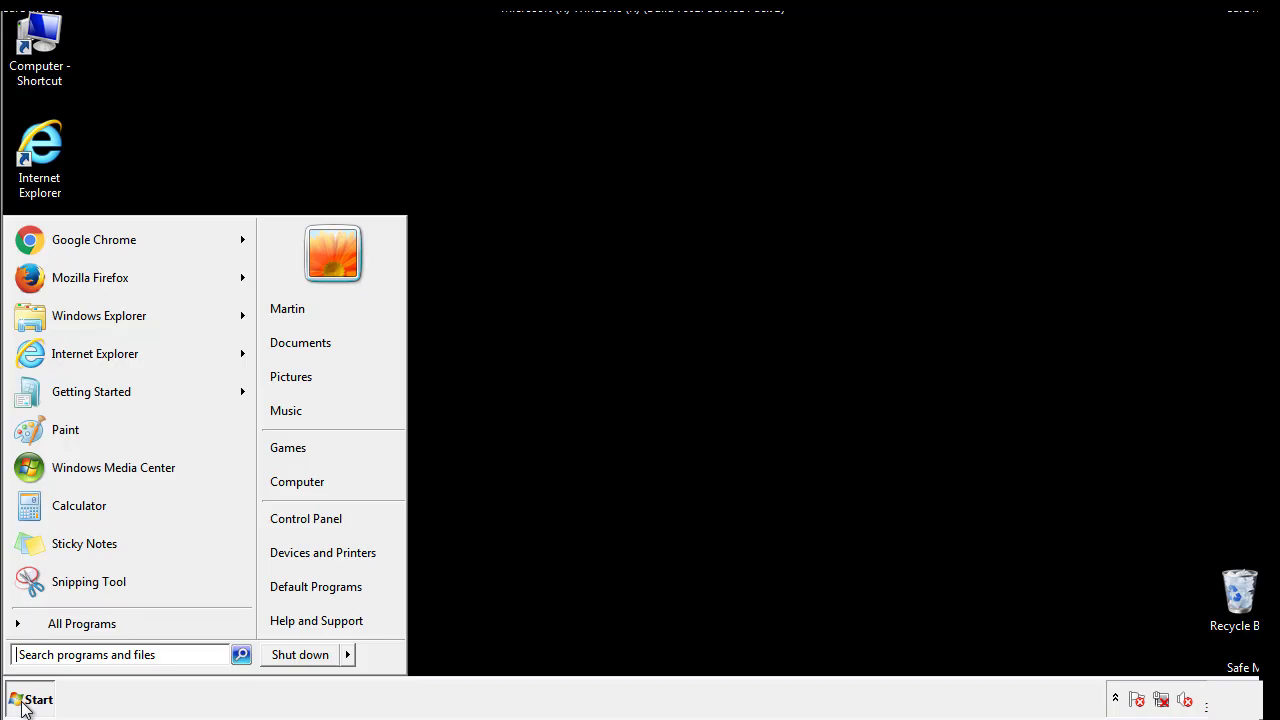
click(69, 655)
text(mscon)
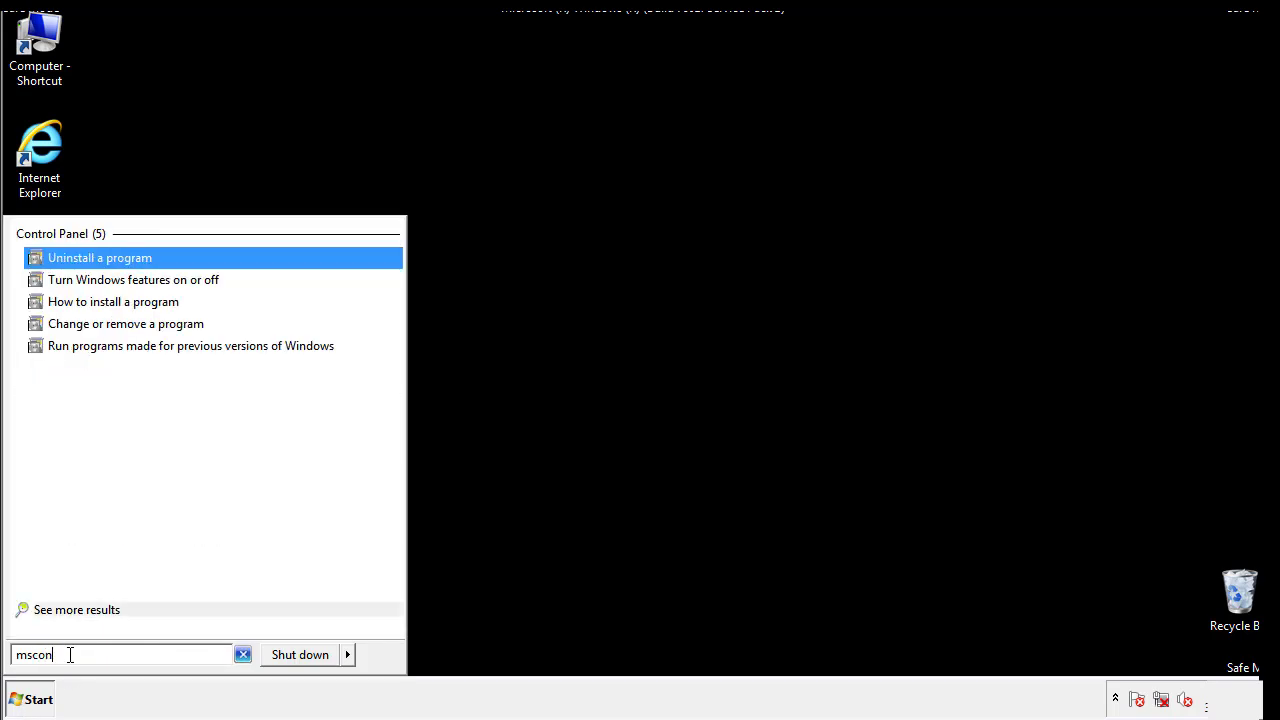
text(fig)
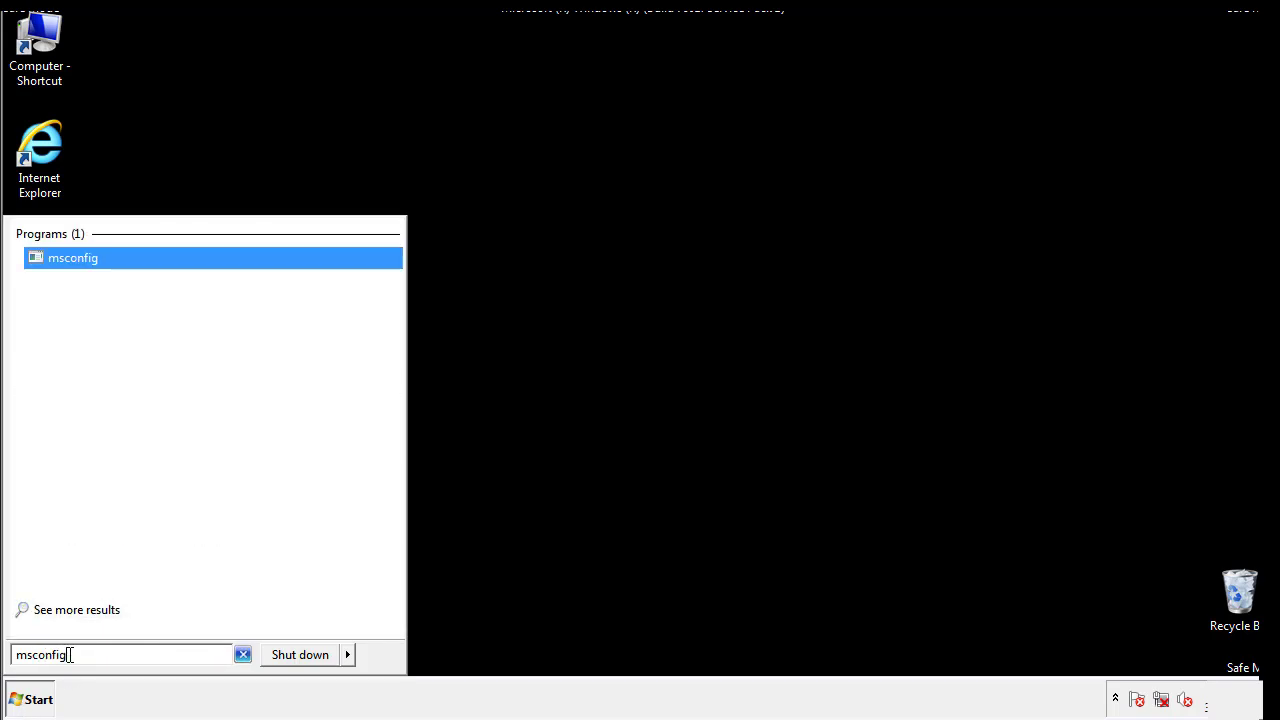
key(Return)
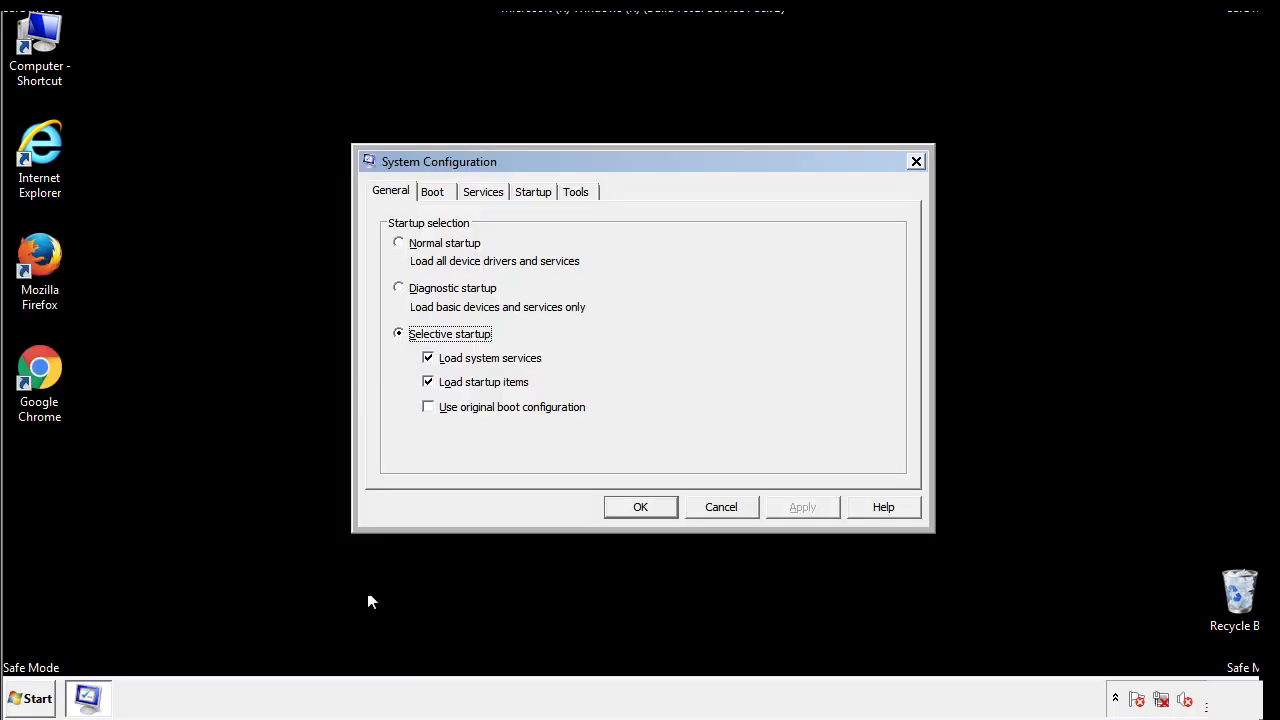
- Turn off the Safe boot option for Windows 7, apply the change and restart the computer
click(437, 191)
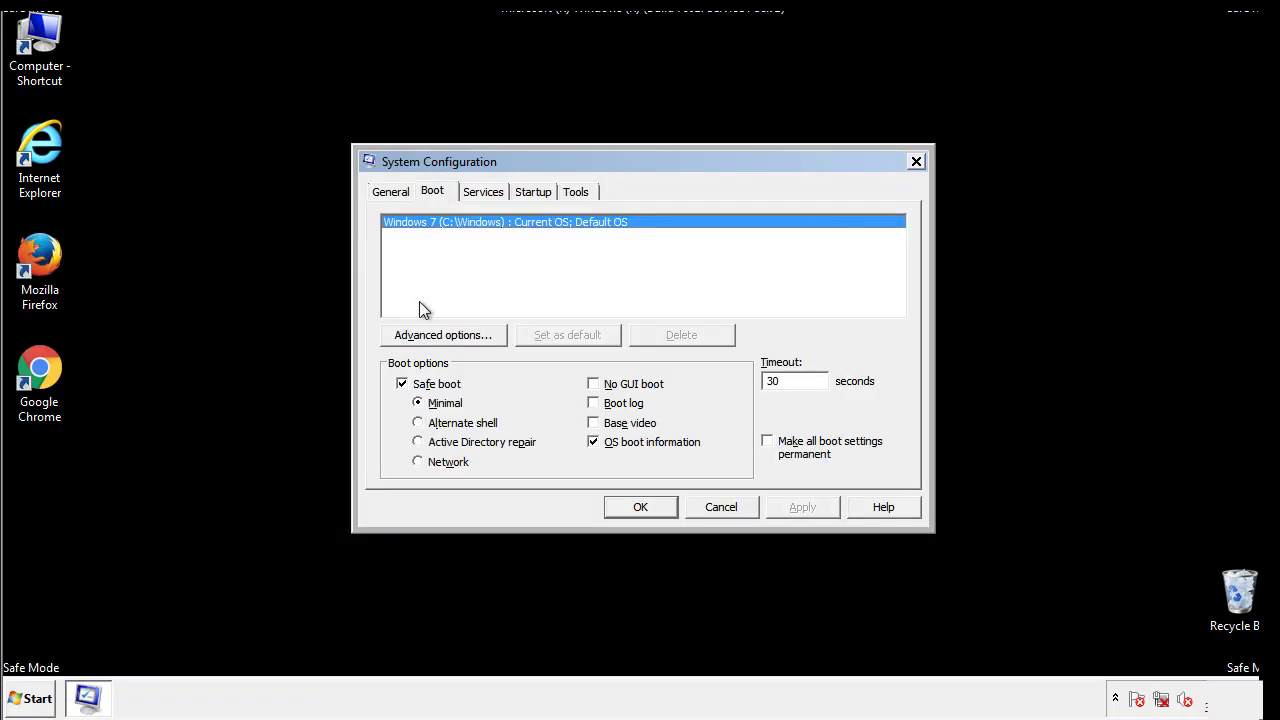
click(404, 386)
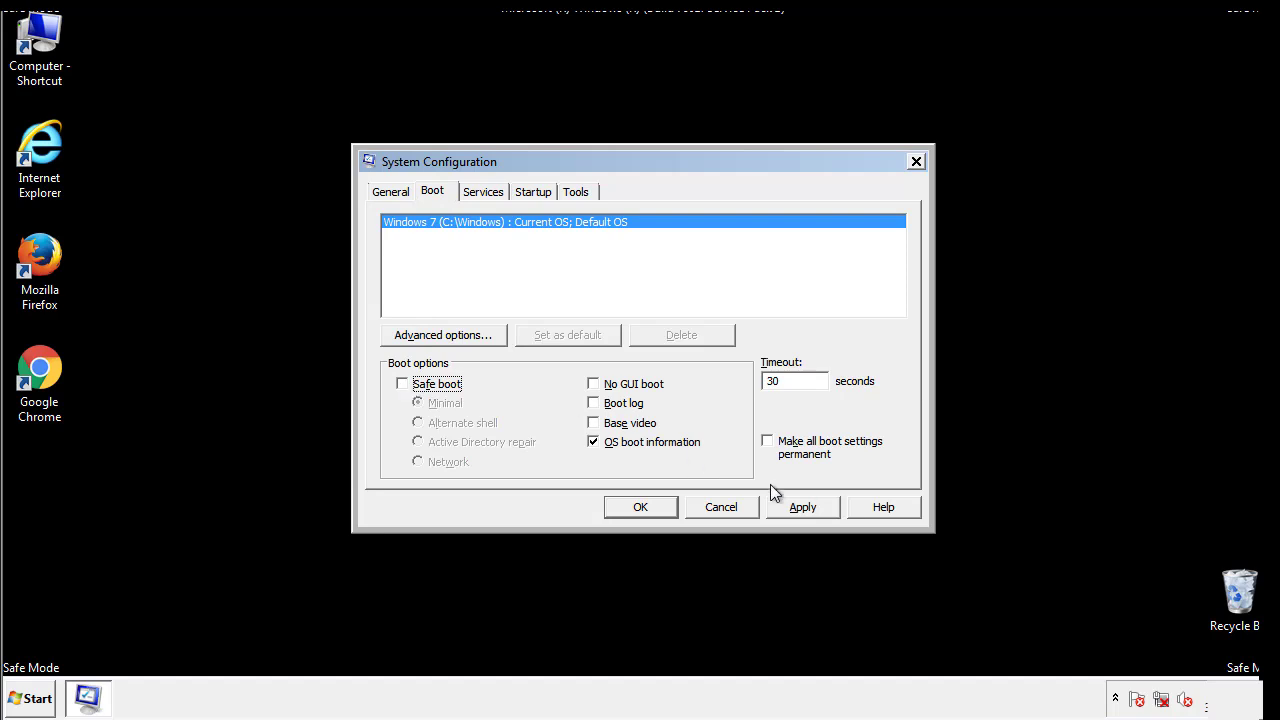
click(804, 507)
click(637, 510)
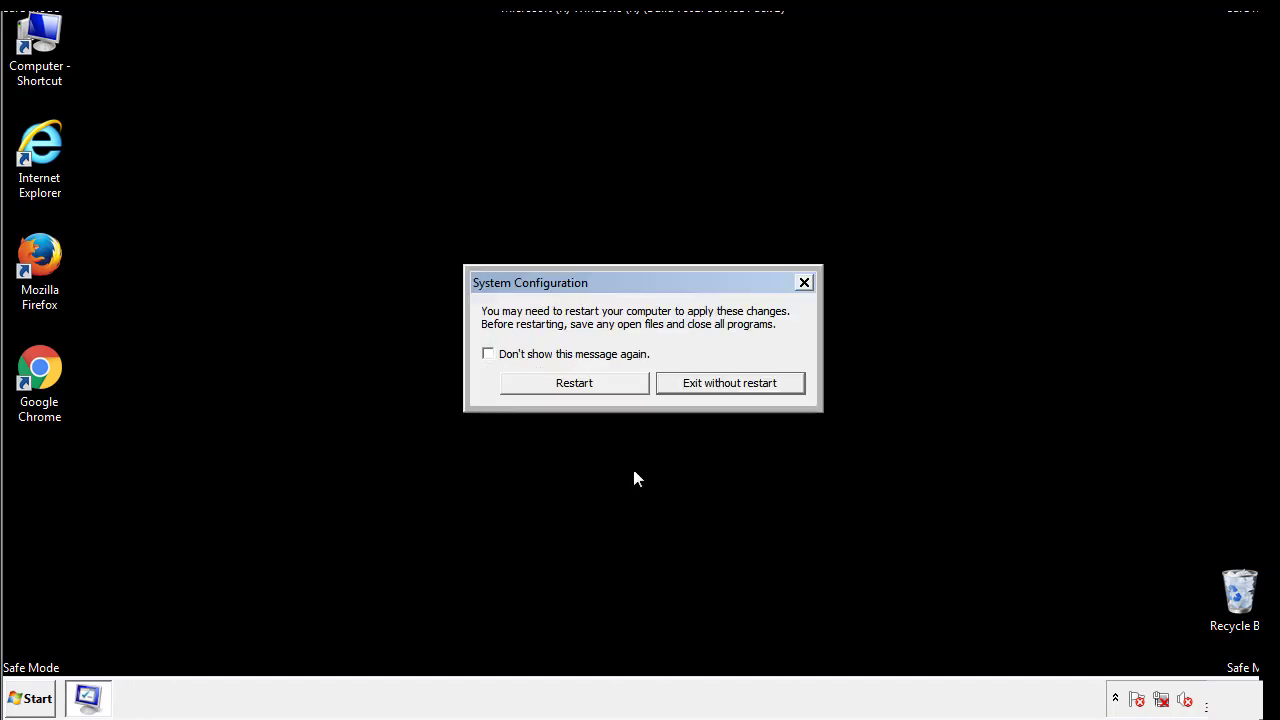
click(592, 388)
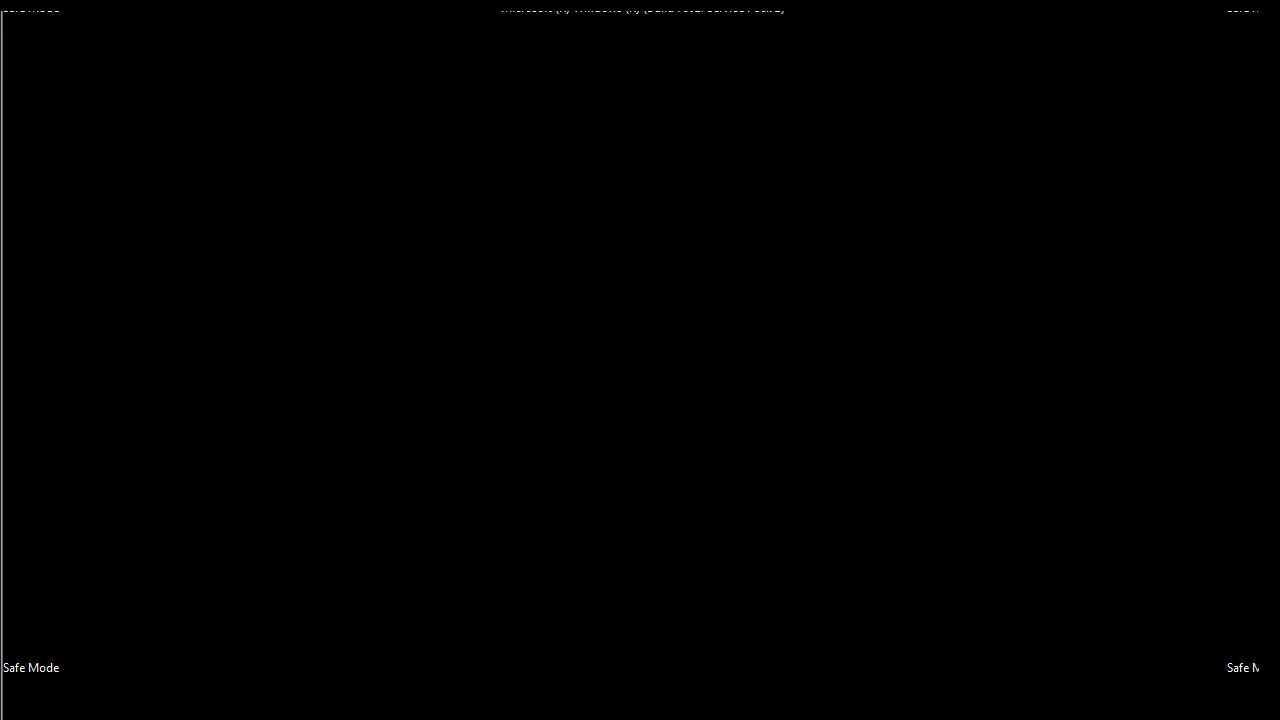